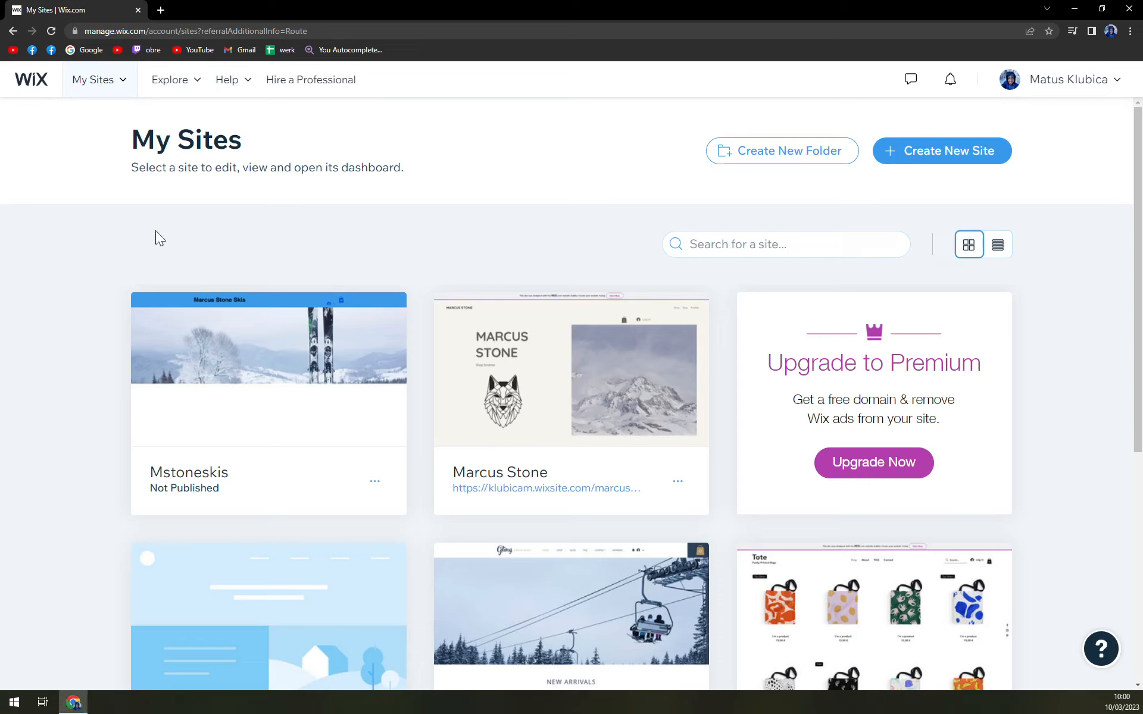
Step: Start creating a new site from the My Sites overview
{"action": "scroll", "coordinate": [77, 196], "scroll_direction": "down", "scroll_amount": 6}
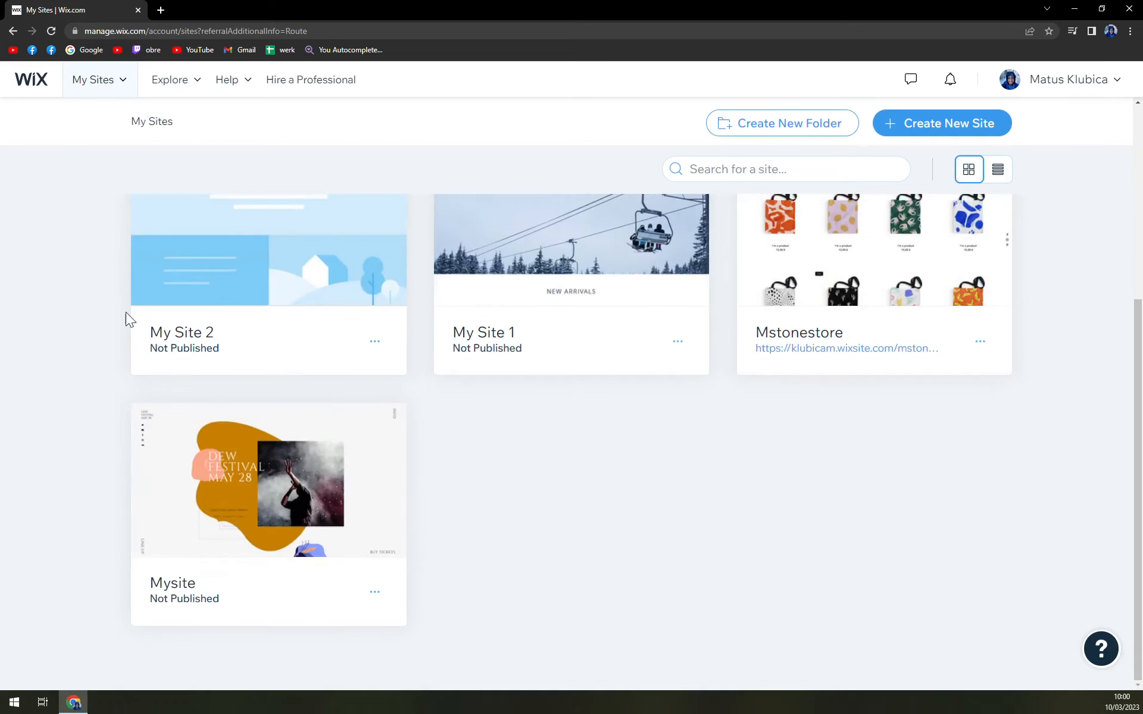
{"action": "scroll", "coordinate": [523, 462], "scroll_direction": "up", "scroll_amount": 6}
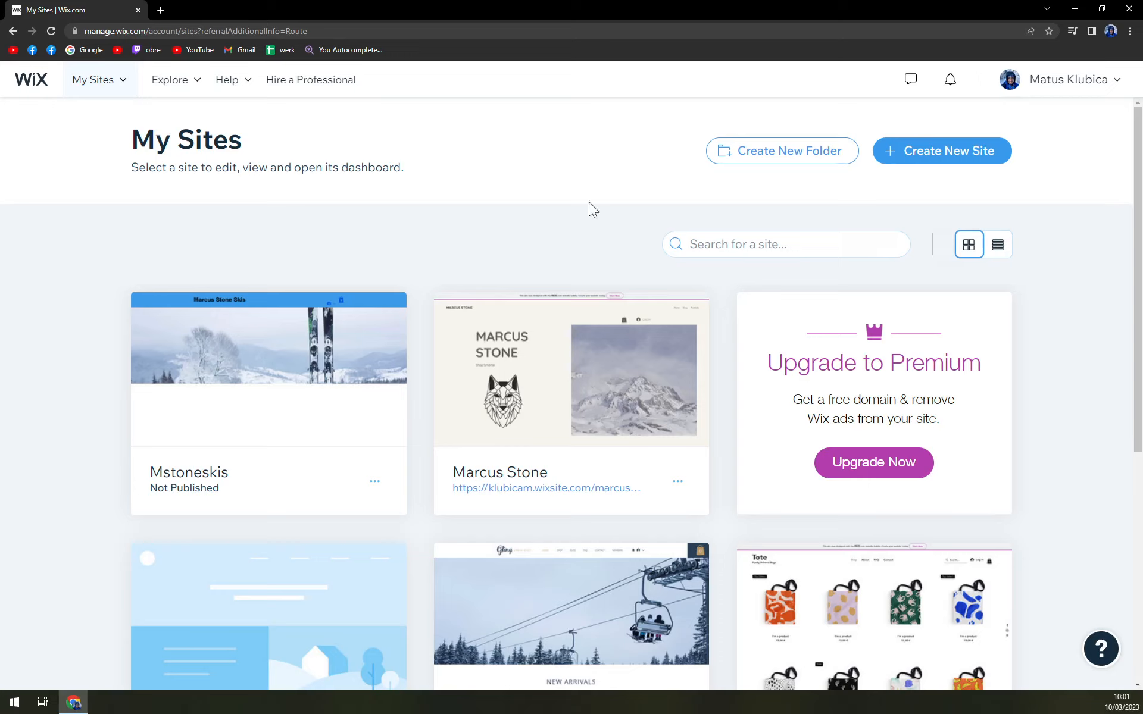
{"action": "left_click", "coordinate": [922, 158]}
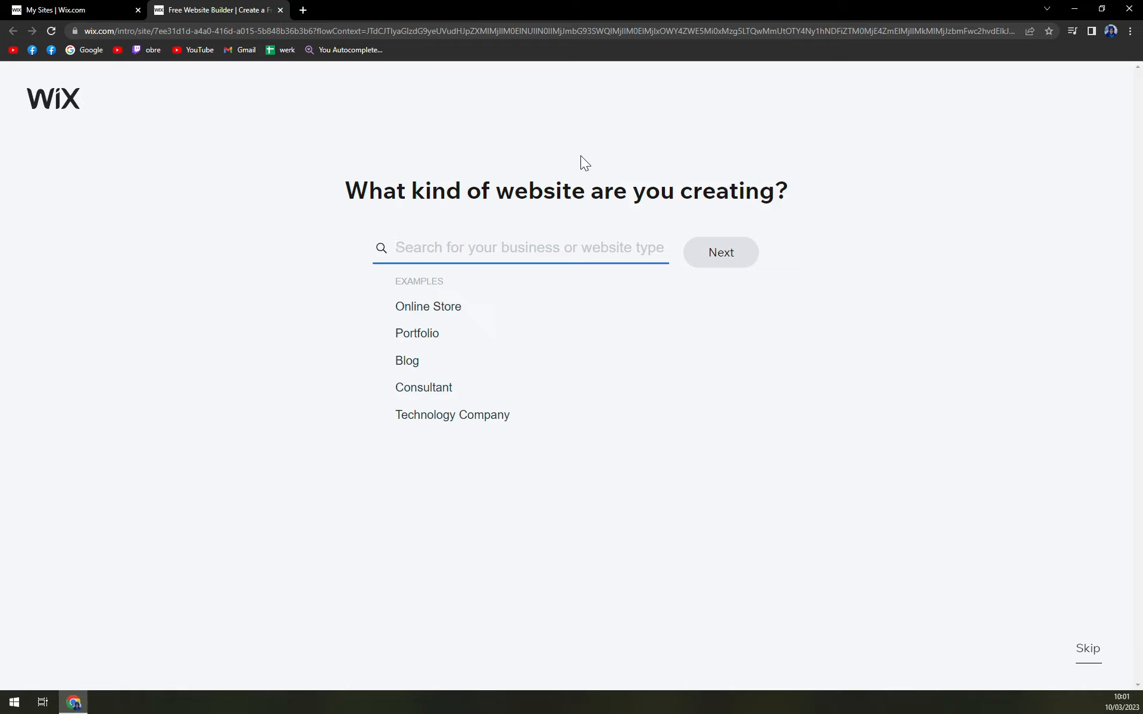
Step: Search the website types for "booking barber" and choose Barber as the kind of website
{"action": "type", "text": "booking"}
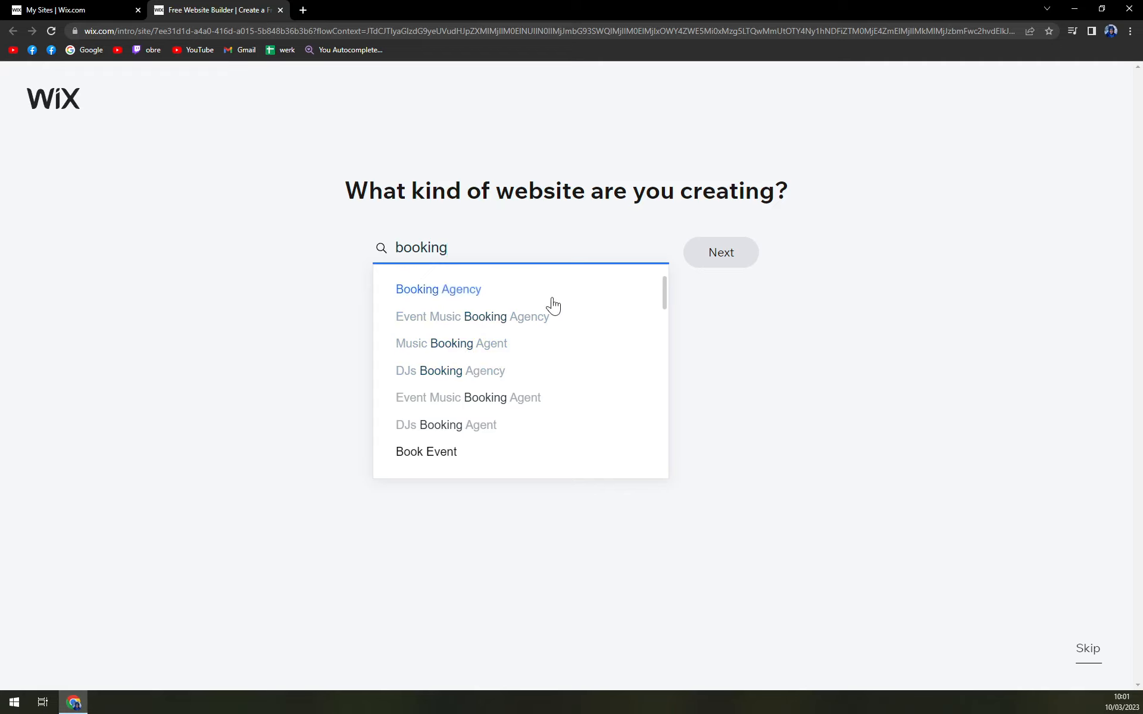
{"action": "scroll", "coordinate": [548, 306], "scroll_direction": "down", "scroll_amount": 3}
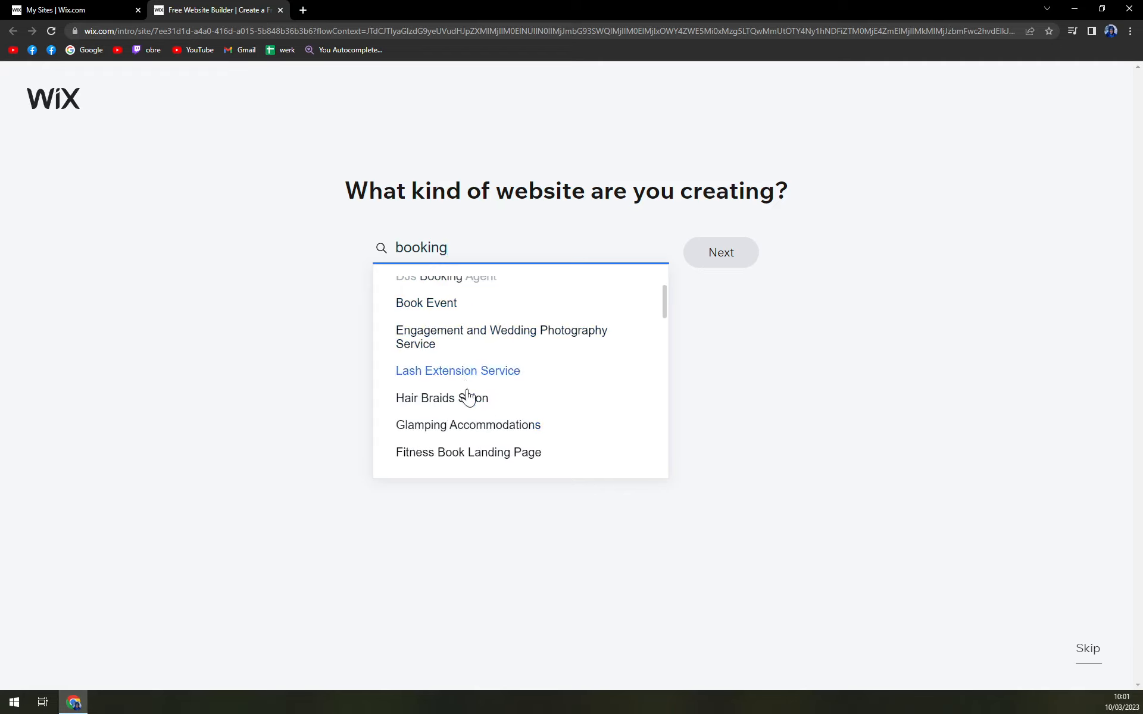
{"action": "scroll", "coordinate": [476, 386], "scroll_direction": "down", "scroll_amount": 2}
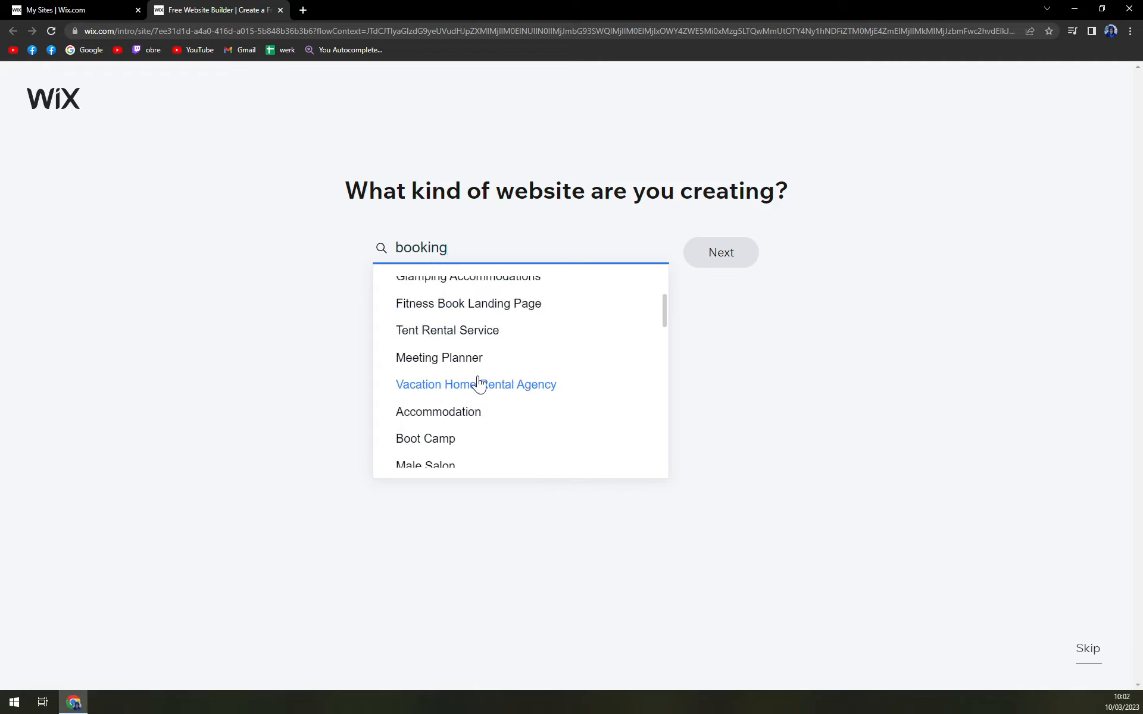
{"action": "scroll", "coordinate": [469, 428], "scroll_direction": "down", "scroll_amount": 1}
{"action": "scroll", "coordinate": [442, 426], "scroll_direction": "down", "scroll_amount": 1}
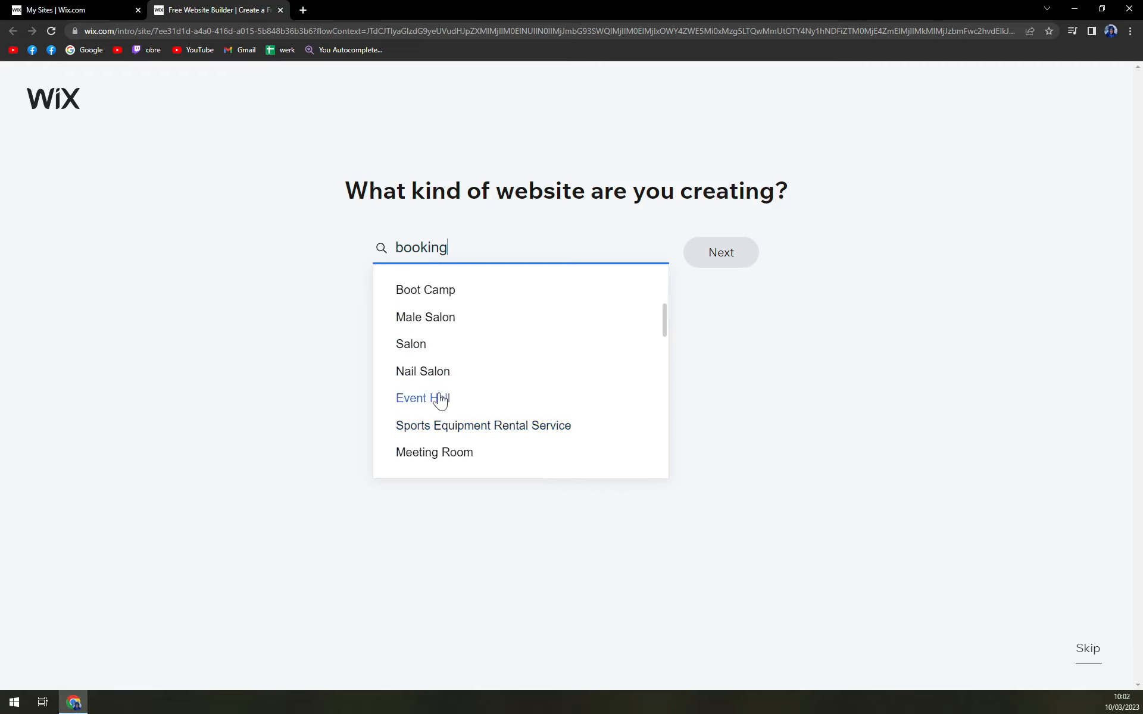
{"action": "scroll", "coordinate": [431, 384], "scroll_direction": "up", "scroll_amount": 1}
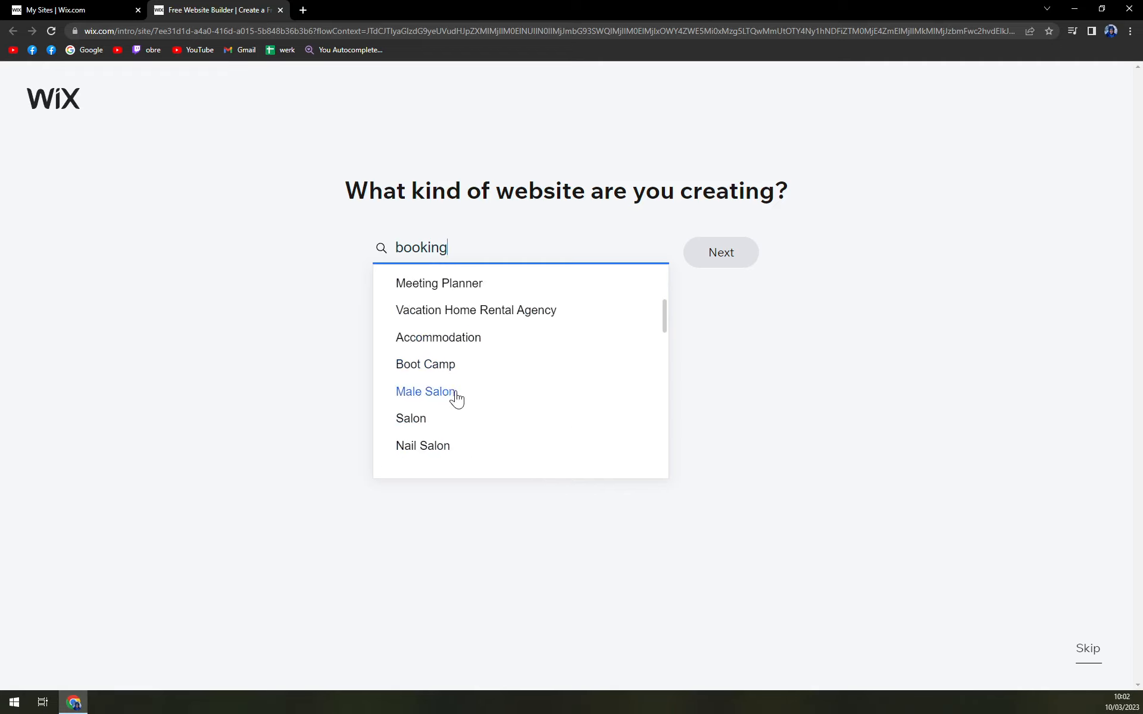
{"action": "scroll", "coordinate": [455, 398], "scroll_direction": "down", "scroll_amount": 1}
{"action": "scroll", "coordinate": [462, 405], "scroll_direction": "down", "scroll_amount": 4}
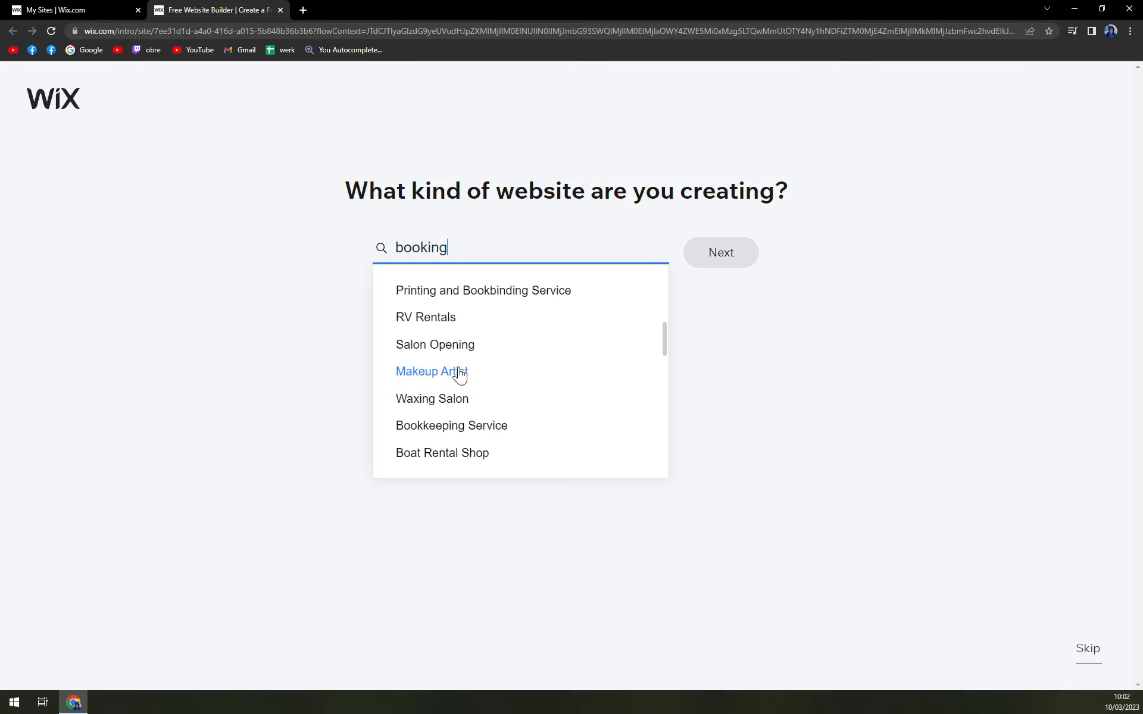
{"action": "type", "text": "barber"}
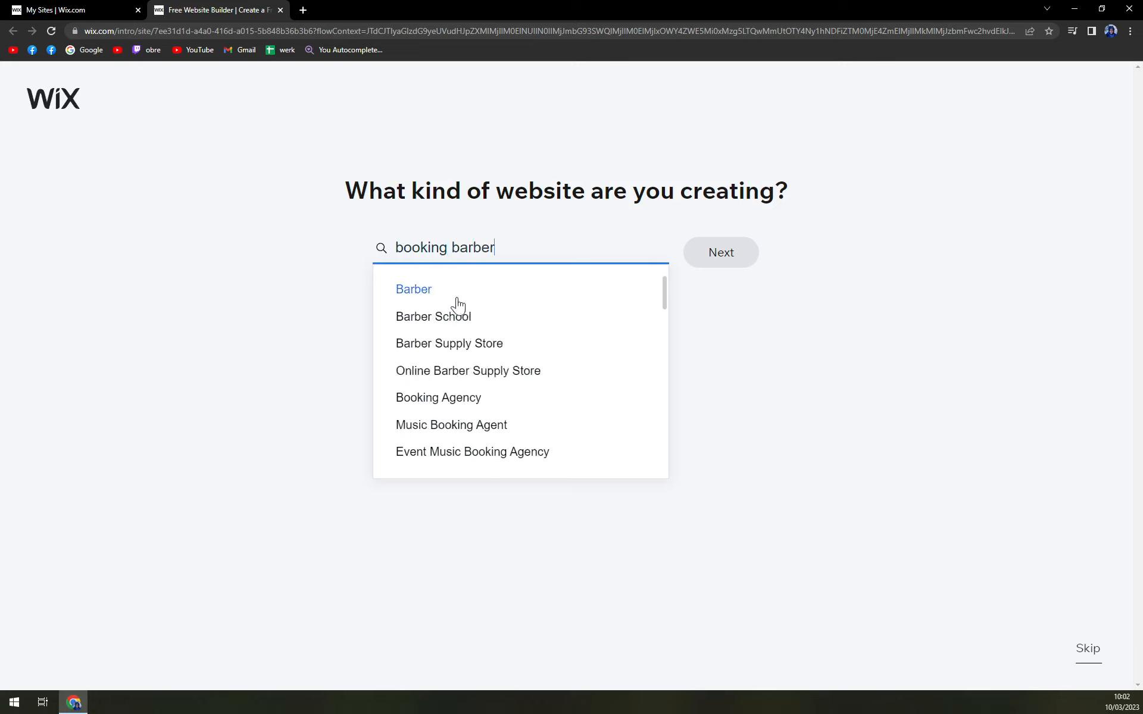
{"action": "left_click", "coordinate": [448, 291]}
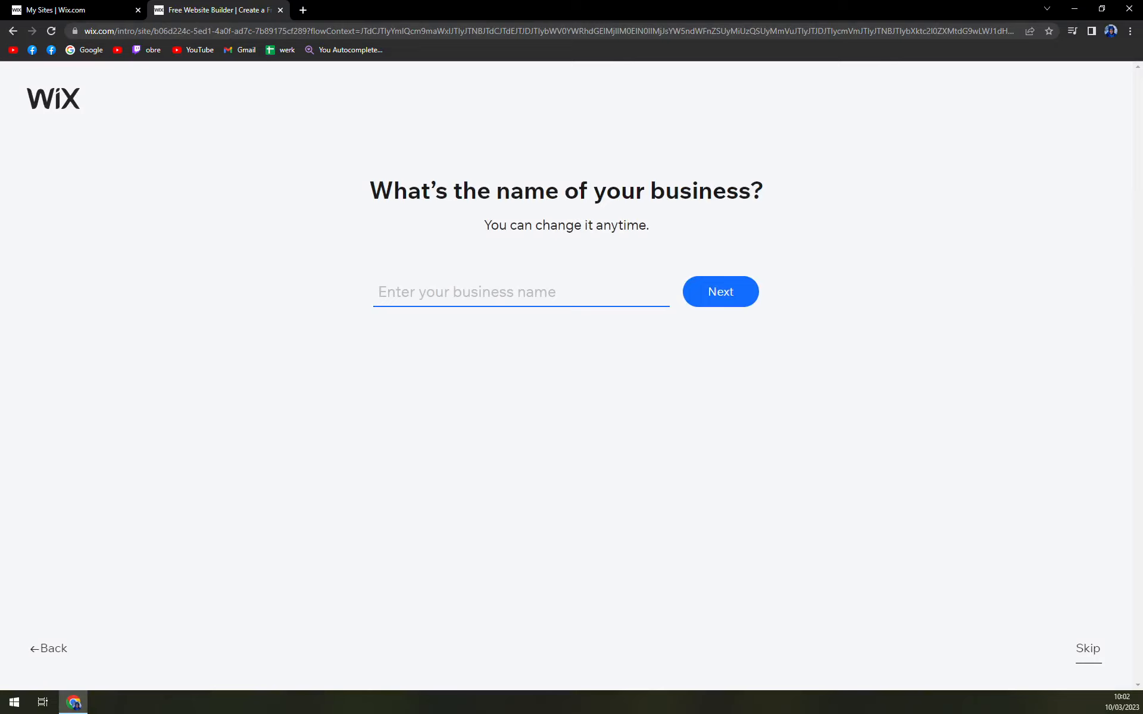
Step: Name the business "mstonebarbers" and continue the site setup
{"action": "type", "text": "mstone"}
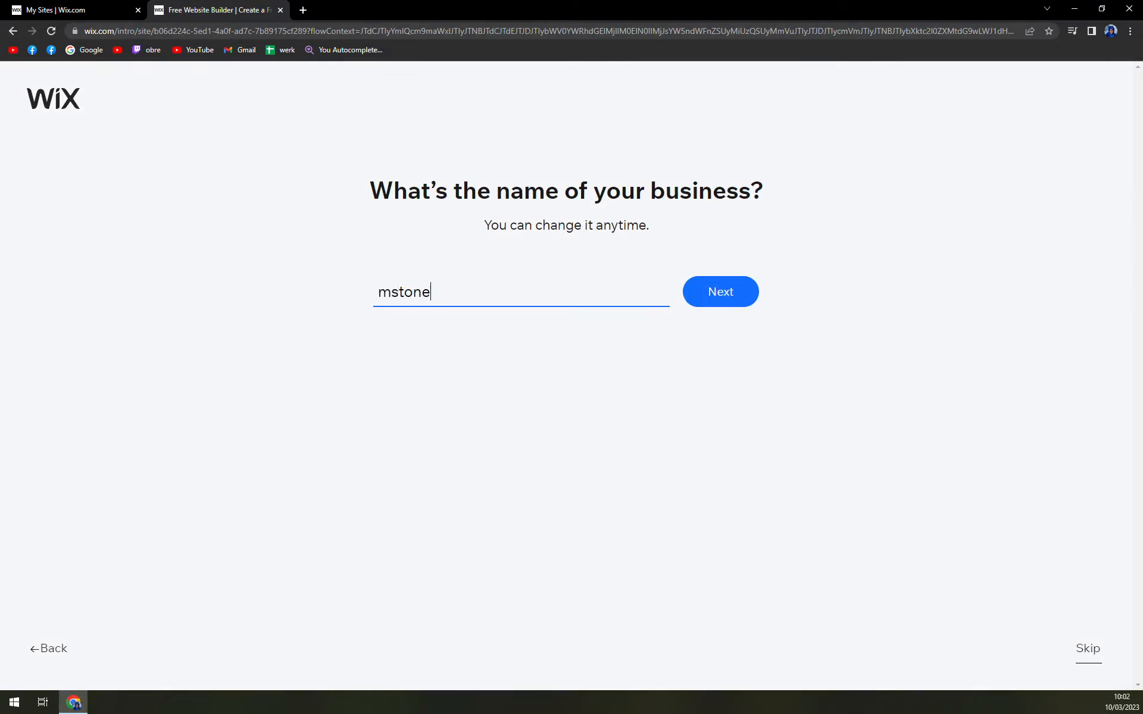
{"action": "type", "text": "barbers"}
{"action": "left_click", "coordinate": [709, 304]}
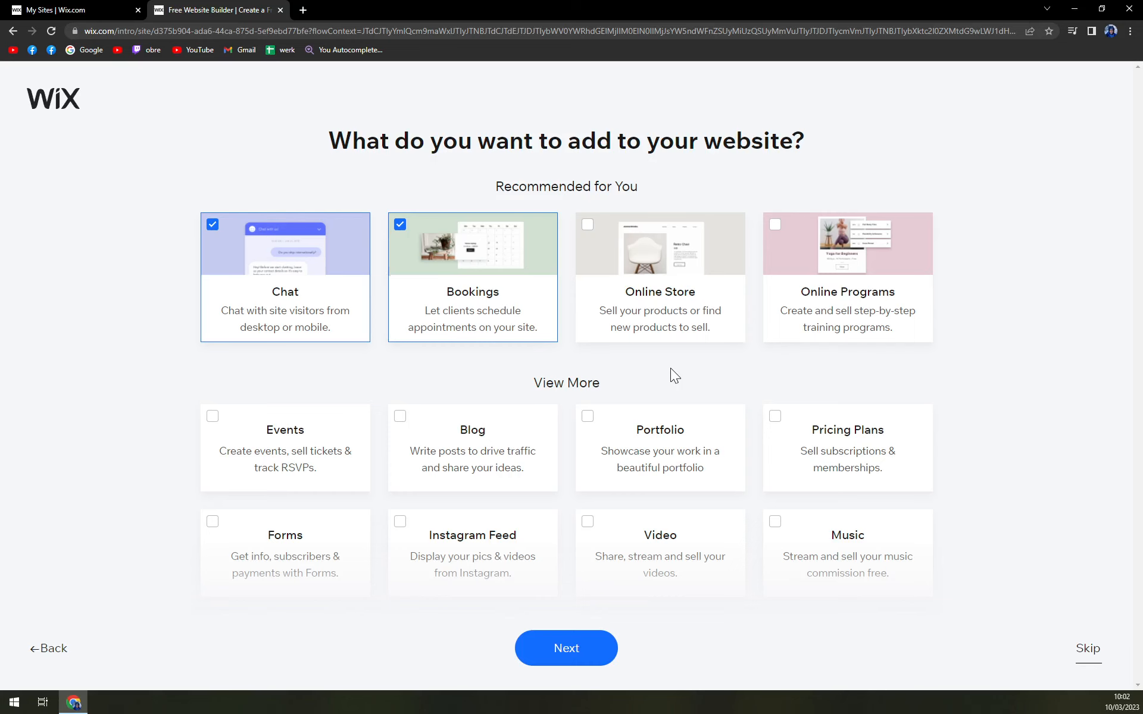
Step: Look through the features offered for the website and continue with only Chat and Bookings selected
{"action": "scroll", "coordinate": [671, 369], "scroll_direction": "down", "scroll_amount": 4}
{"action": "scroll", "coordinate": [564, 404], "scroll_direction": "up", "scroll_amount": 4}
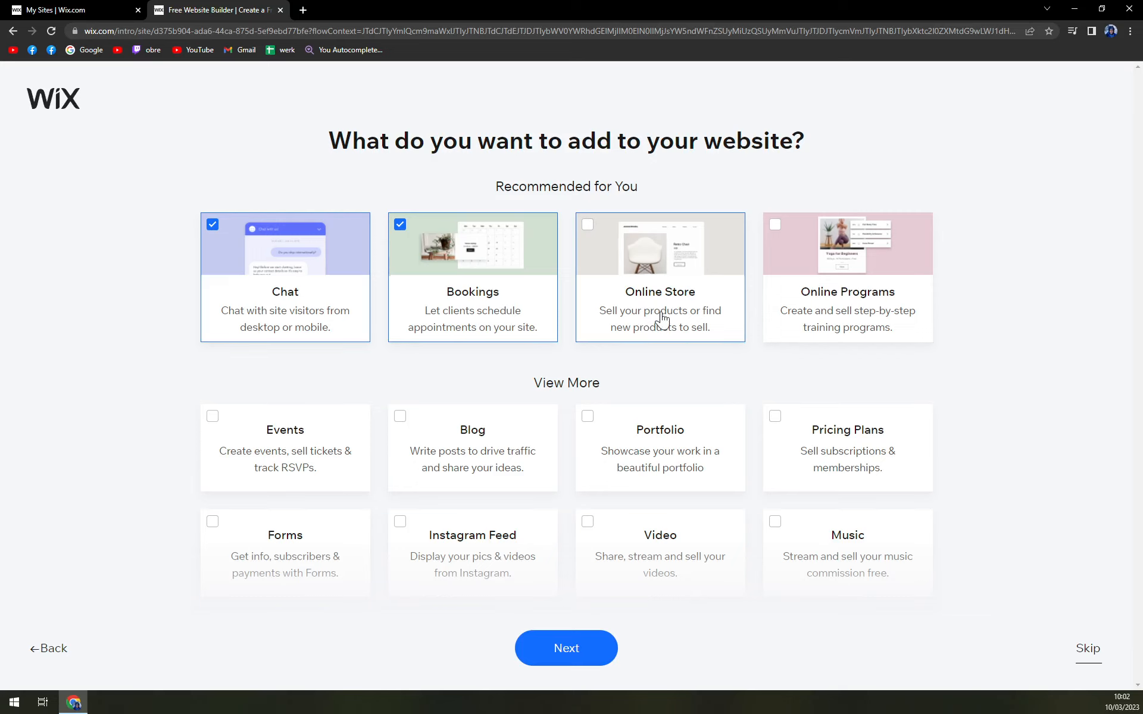
{"action": "scroll", "coordinate": [657, 322], "scroll_direction": "down", "scroll_amount": 1}
{"action": "scroll", "coordinate": [334, 399], "scroll_direction": "down", "scroll_amount": 2}
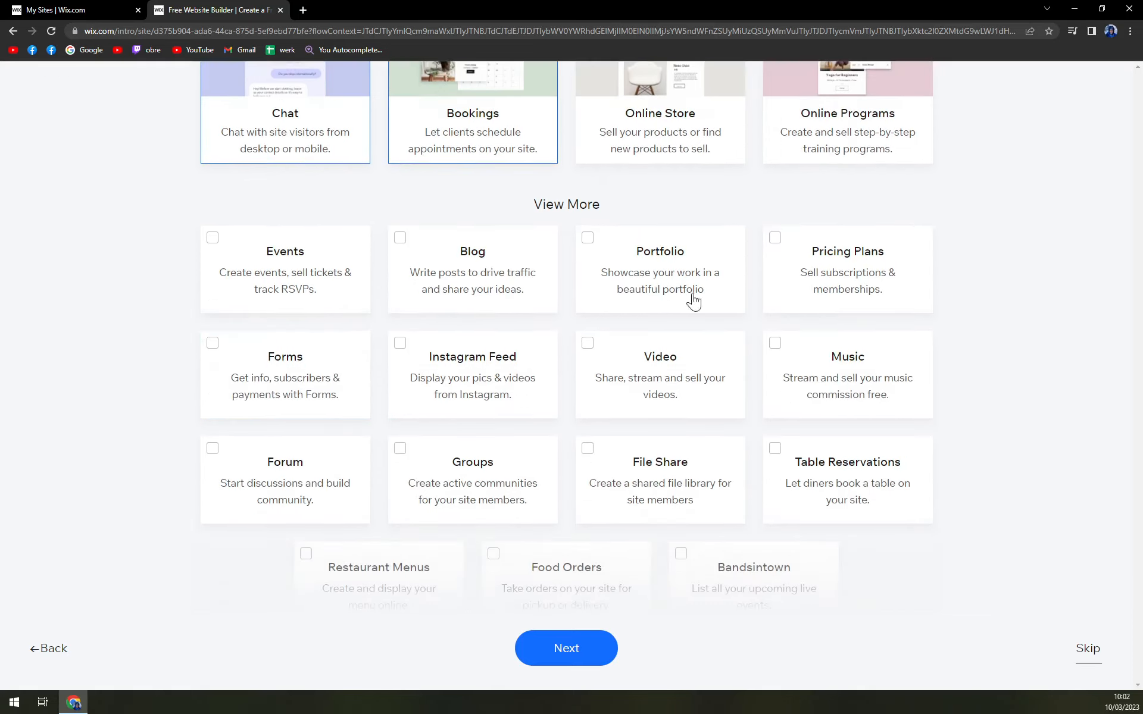
{"action": "scroll", "coordinate": [691, 298], "scroll_direction": "down", "scroll_amount": 1}
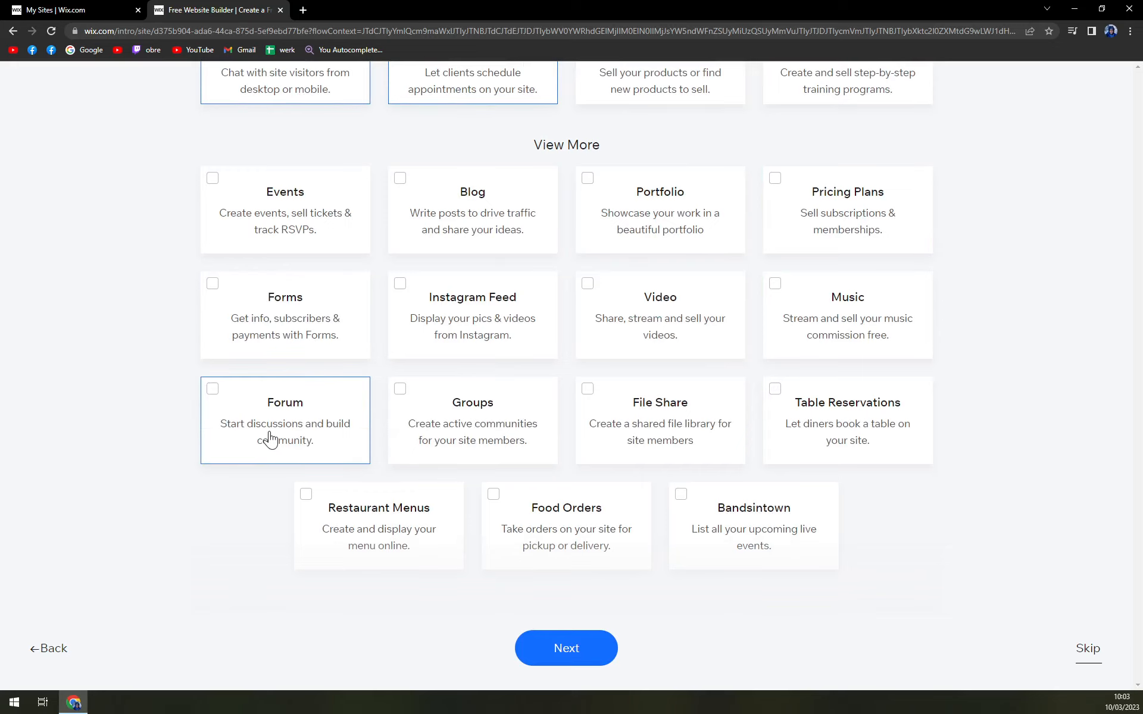
{"action": "scroll", "coordinate": [269, 439], "scroll_direction": "up", "scroll_amount": 4}
{"action": "scroll", "coordinate": [137, 415], "scroll_direction": "down", "scroll_amount": 4}
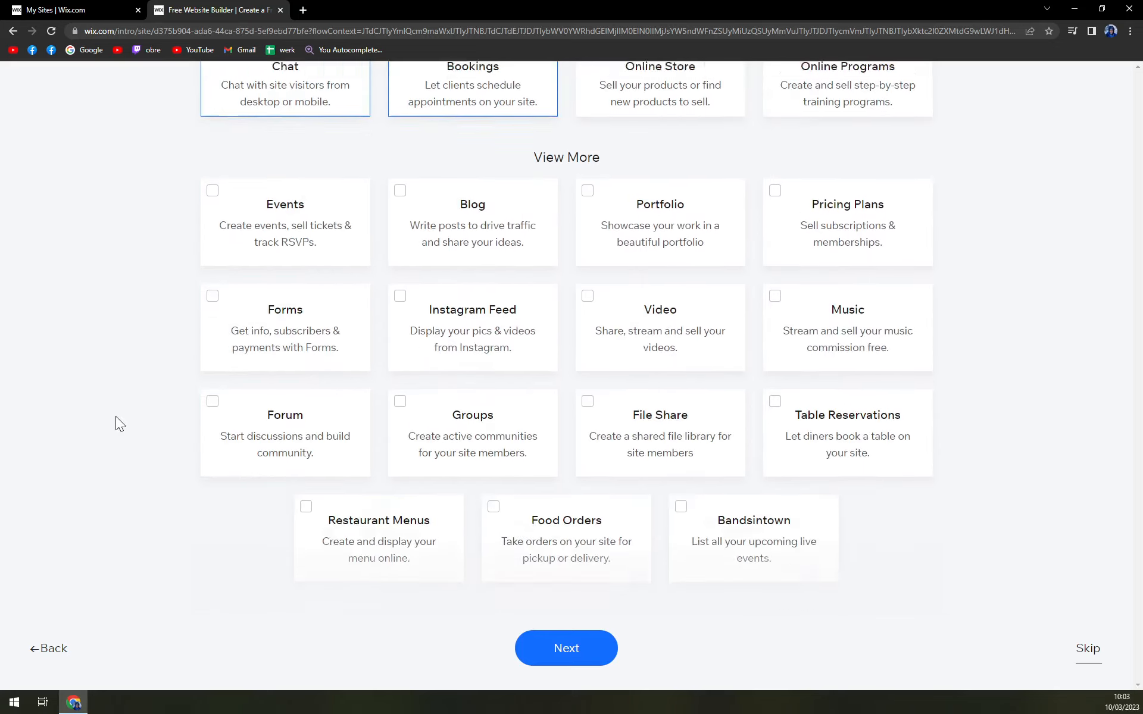
{"action": "scroll", "coordinate": [129, 404], "scroll_direction": "up", "scroll_amount": 4}
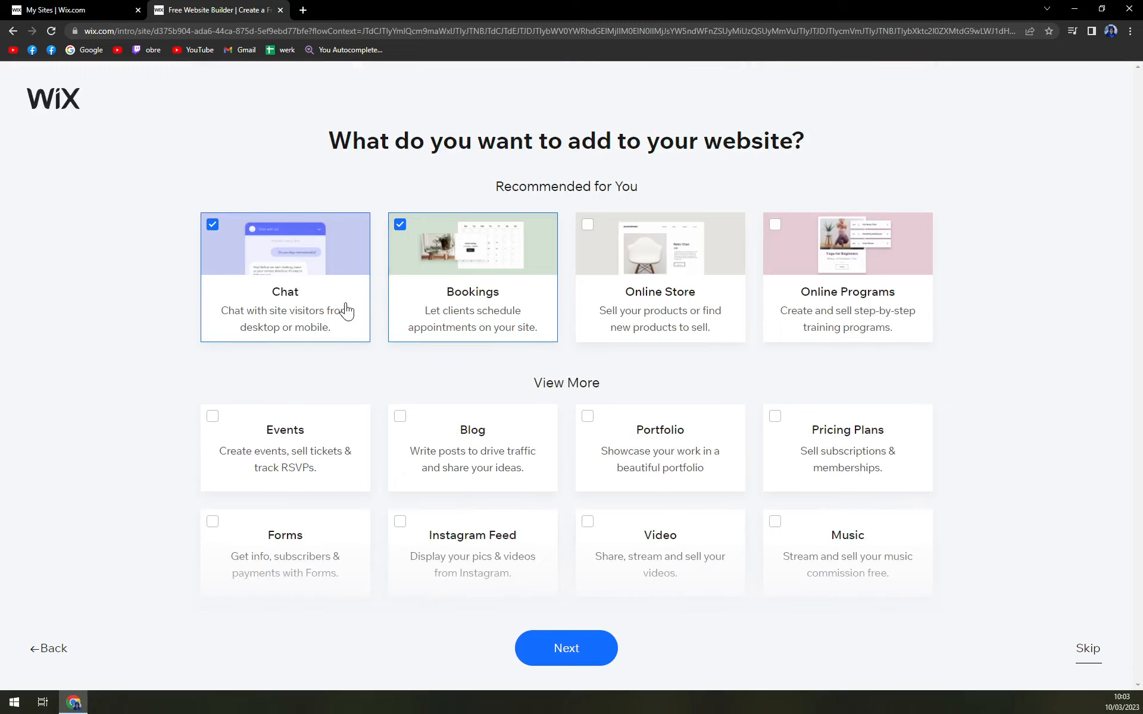
{"action": "scroll", "coordinate": [242, 262], "scroll_direction": "down", "scroll_amount": 1}
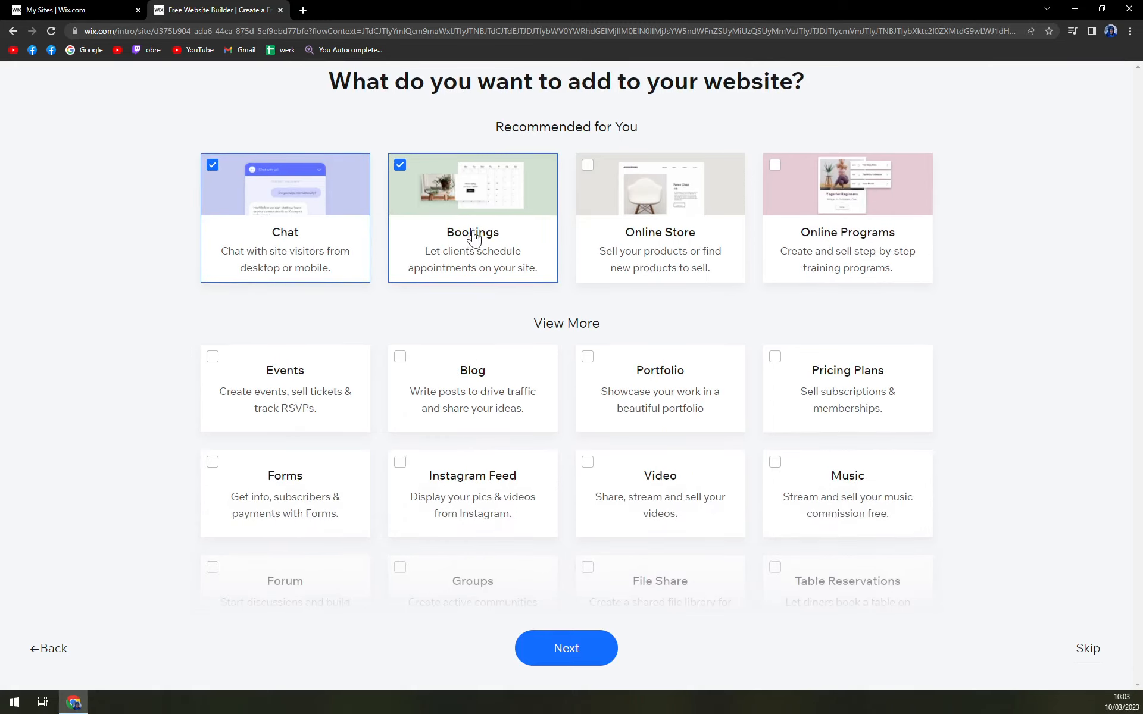
{"action": "scroll", "coordinate": [466, 247], "scroll_direction": "up", "scroll_amount": 1}
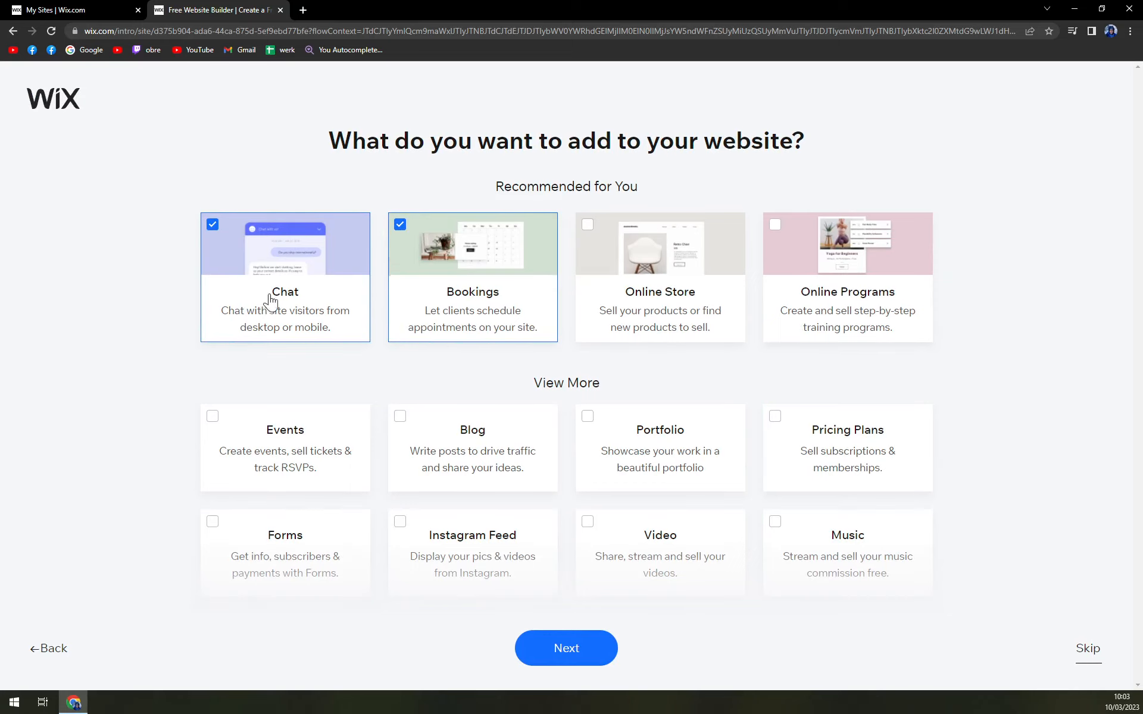
{"action": "left_click", "coordinate": [569, 643]}
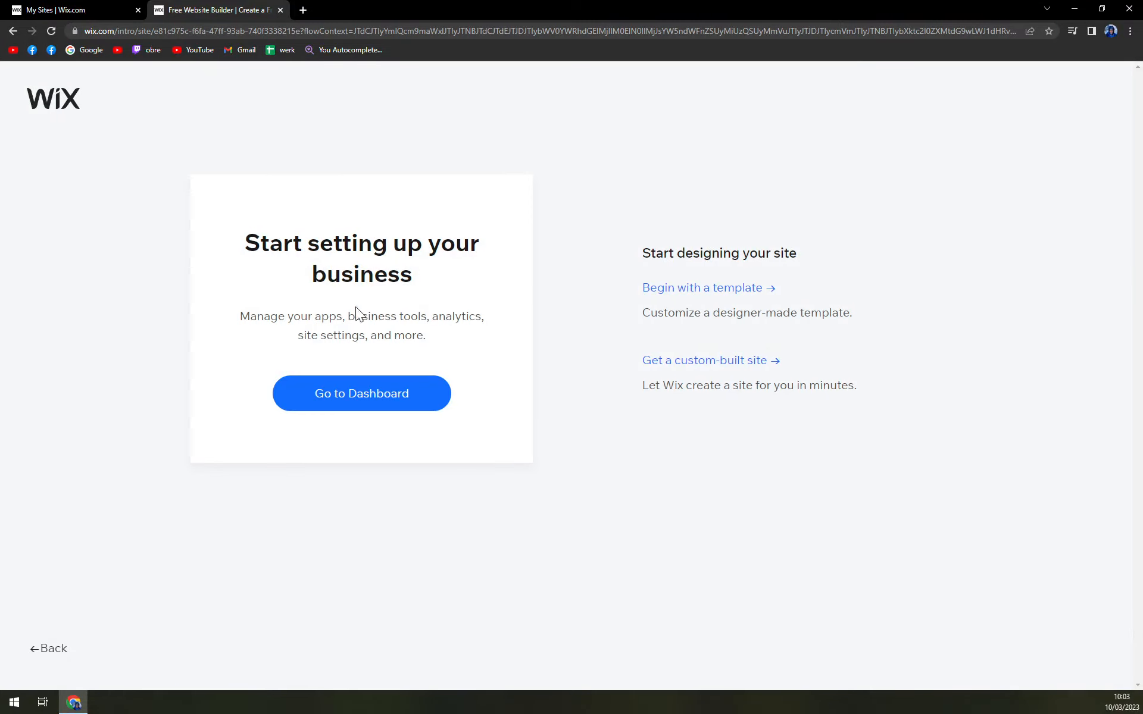
Step: Go to the new site's dashboard and begin adding its first service
{"action": "left_click", "coordinate": [373, 408]}
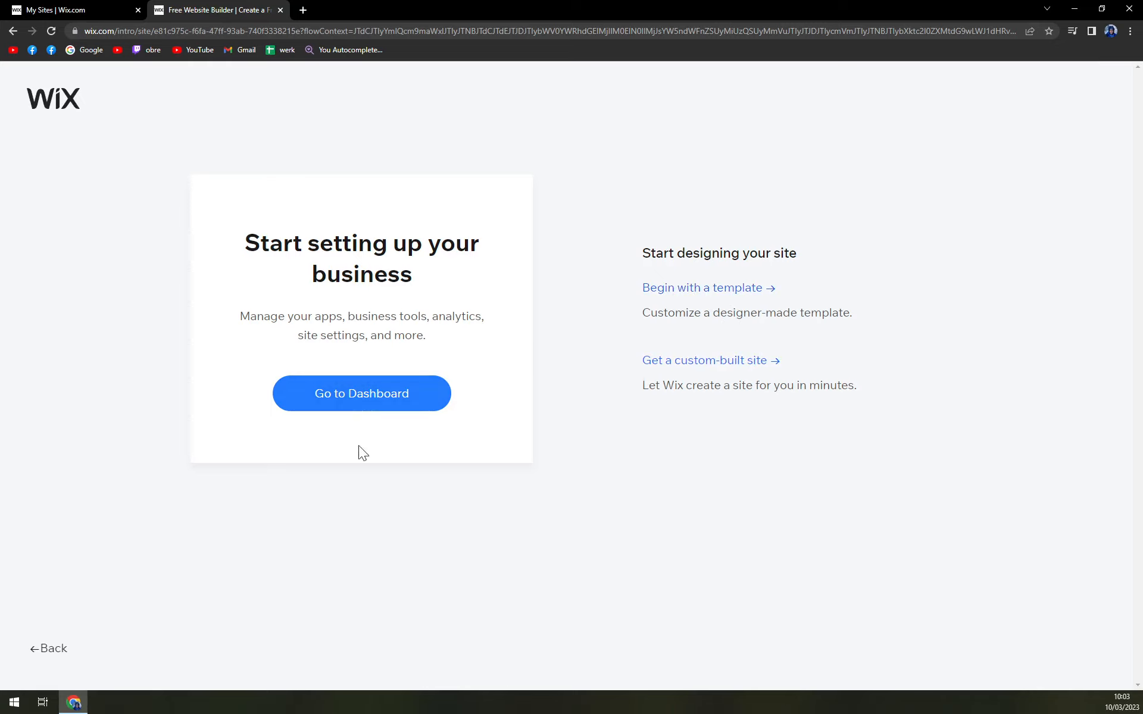
{"action": "left_click", "coordinate": [353, 405]}
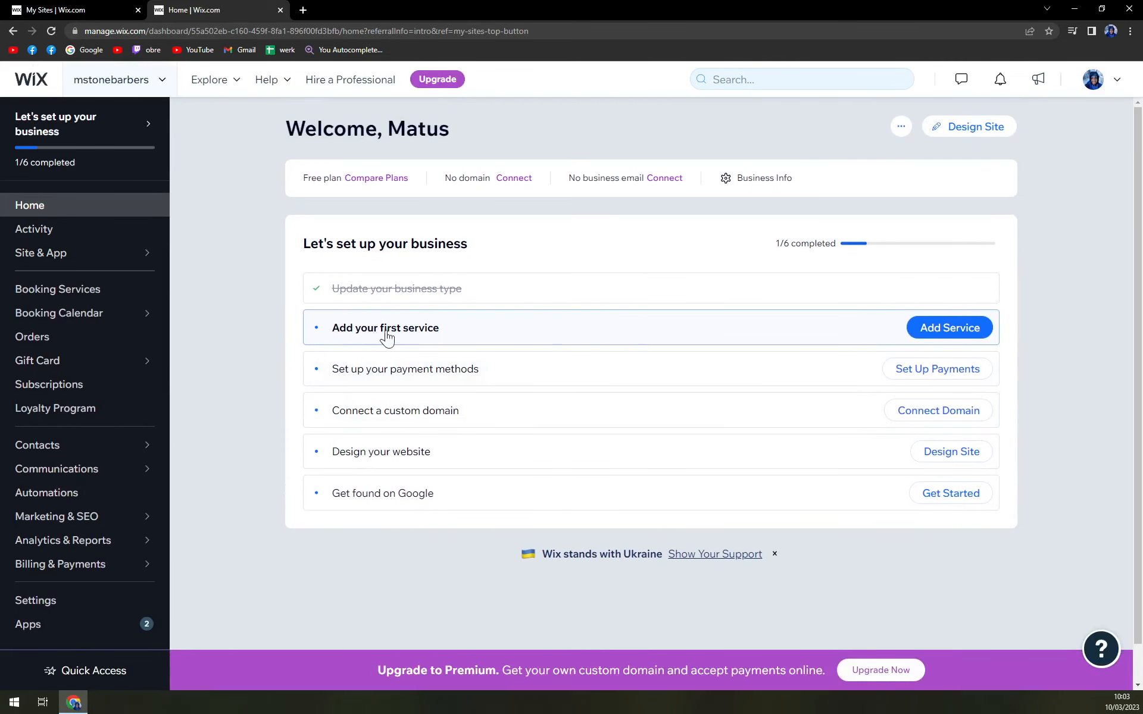
{"action": "left_click", "coordinate": [949, 327]}
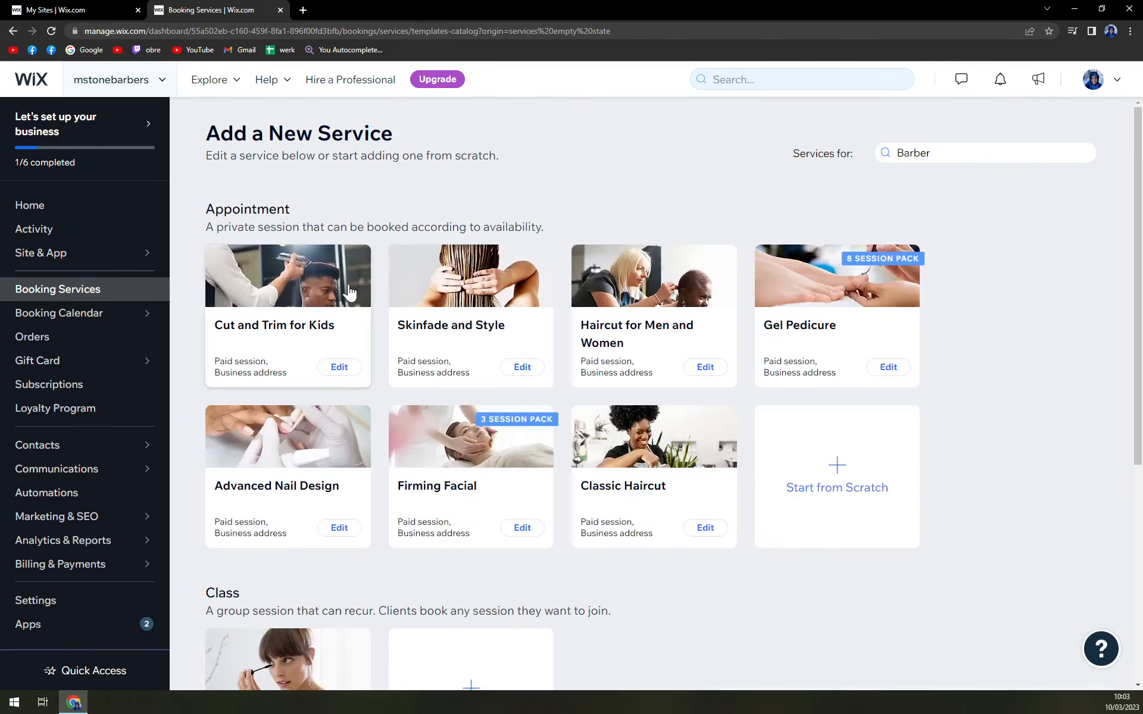
Step: Browse the suggested barber services and start a new appointment service from scratch
{"action": "scroll", "coordinate": [933, 203], "scroll_direction": "down", "scroll_amount": 1}
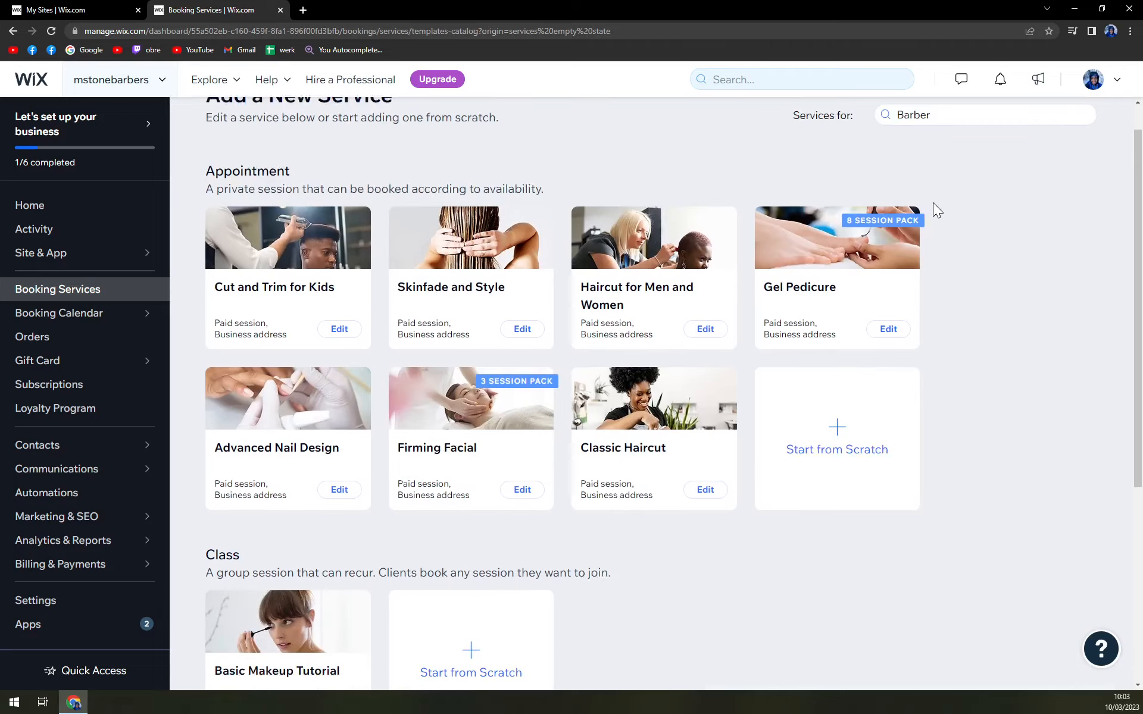
{"action": "scroll", "coordinate": [631, 500], "scroll_direction": "down", "scroll_amount": 1}
{"action": "scroll", "coordinate": [573, 515], "scroll_direction": "up", "scroll_amount": 2}
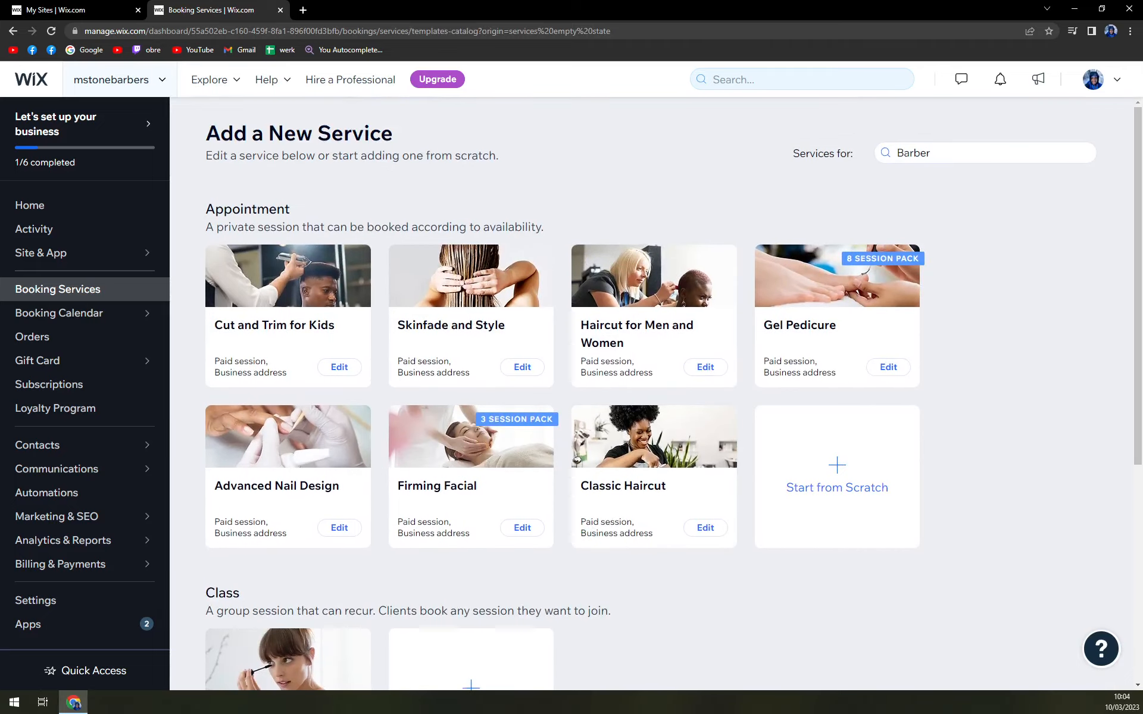
{"action": "scroll", "coordinate": [261, 219], "scroll_direction": "down", "scroll_amount": 6}
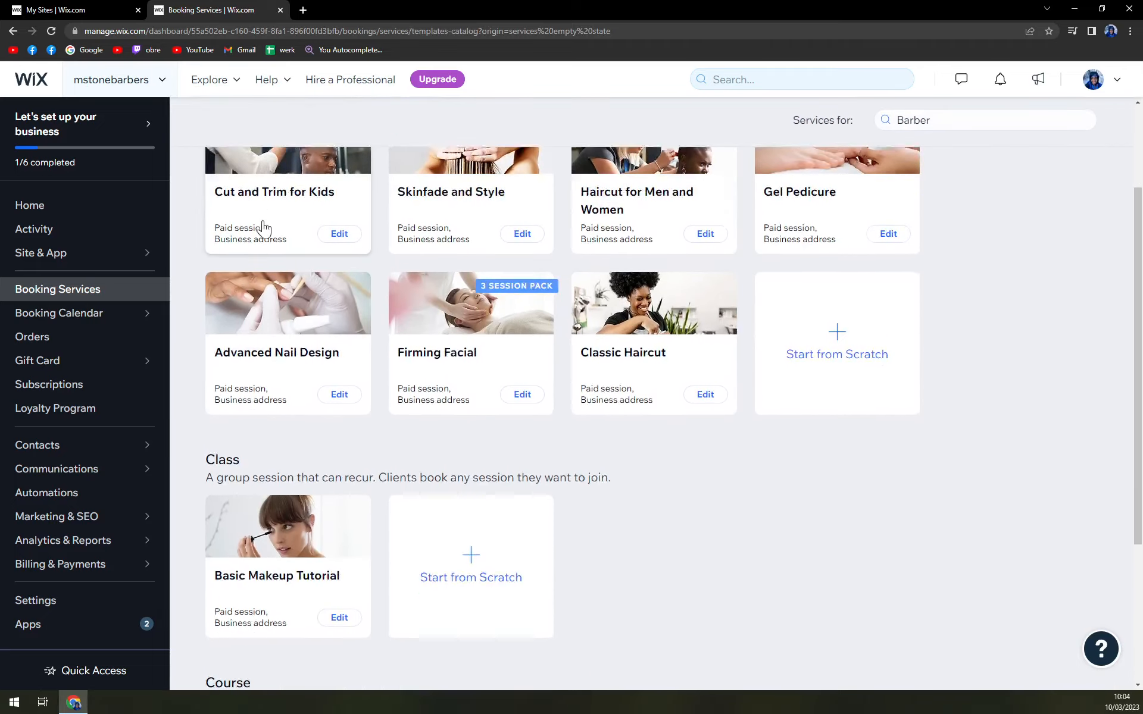
{"action": "scroll", "coordinate": [261, 506], "scroll_direction": "up", "scroll_amount": 6}
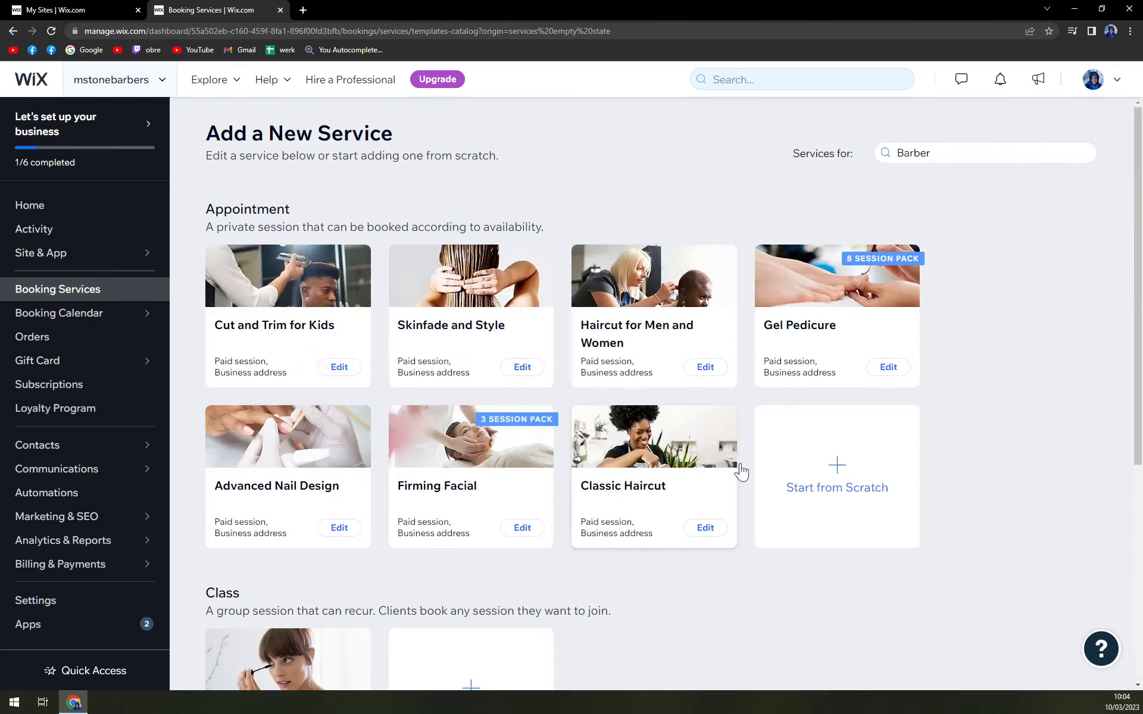
{"action": "left_click", "coordinate": [873, 491]}
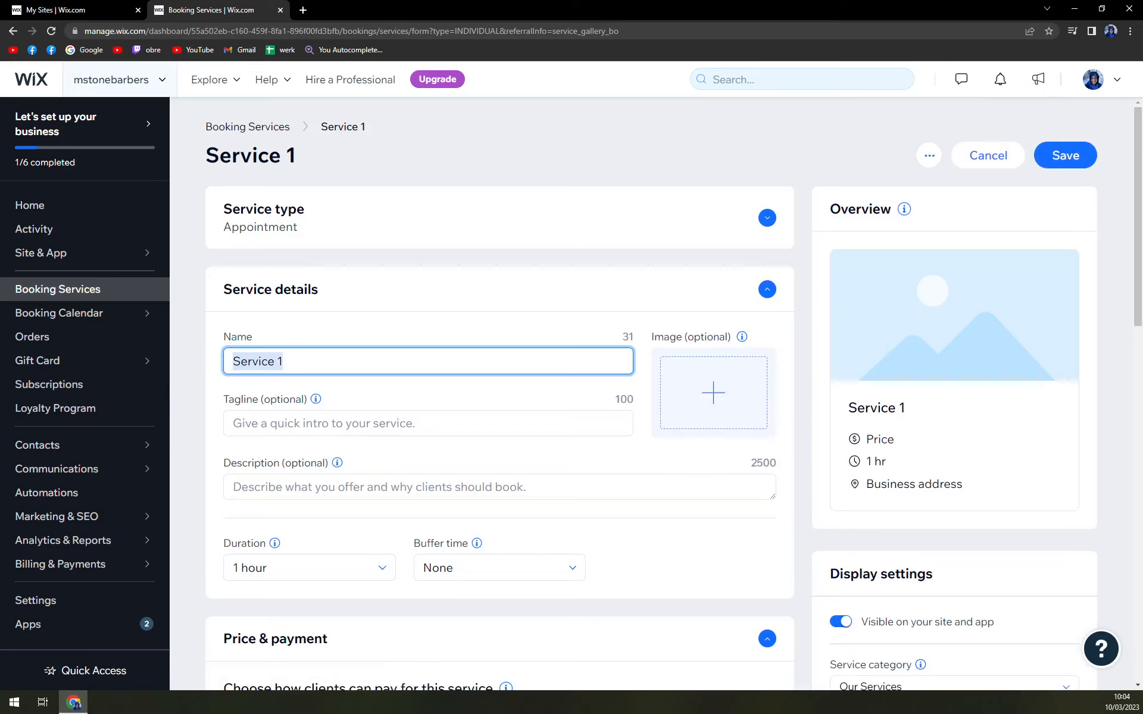
Step: Name the new appointment service "Man Hair Cut"
{"action": "type", "text": "Man "}
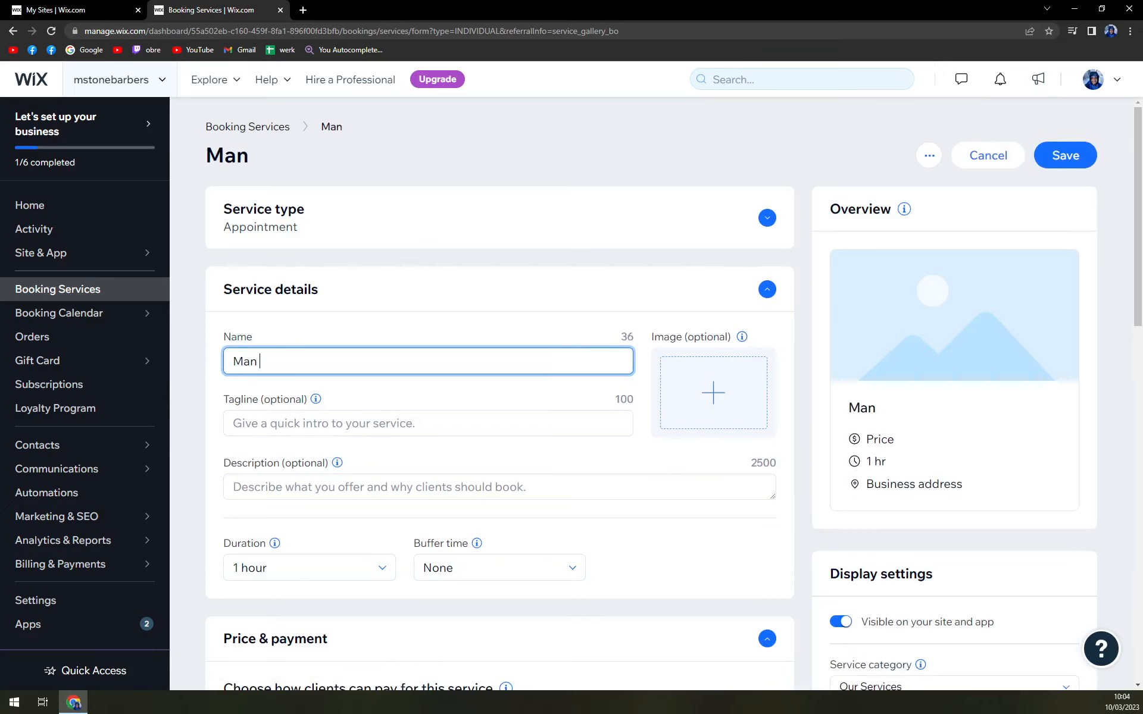
{"action": "type", "text": "Hair"}
{"action": "key", "text": "BackSpace"}
{"action": "type", "text": "ir Cut"}
Step: Set the service duration to 45 minutes, leaving the tagline and description empty and the buffer time at None
{"action": "scroll", "coordinate": [351, 387], "scroll_direction": "down", "scroll_amount": 1}
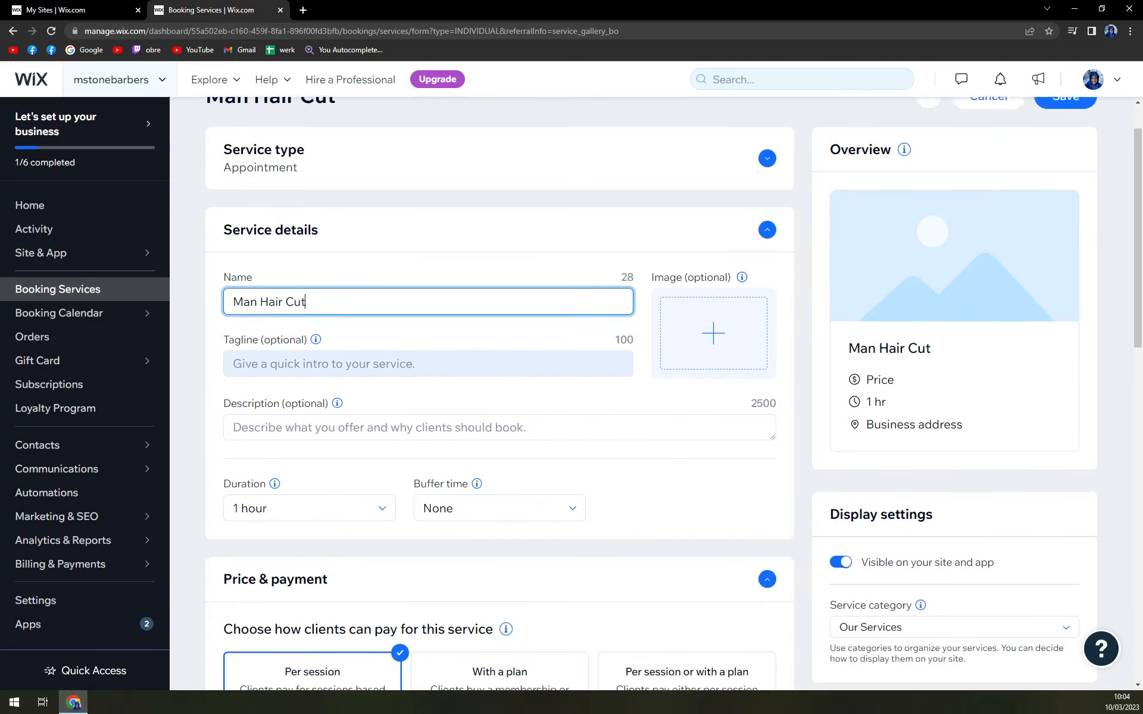
{"action": "left_click", "coordinate": [324, 372]}
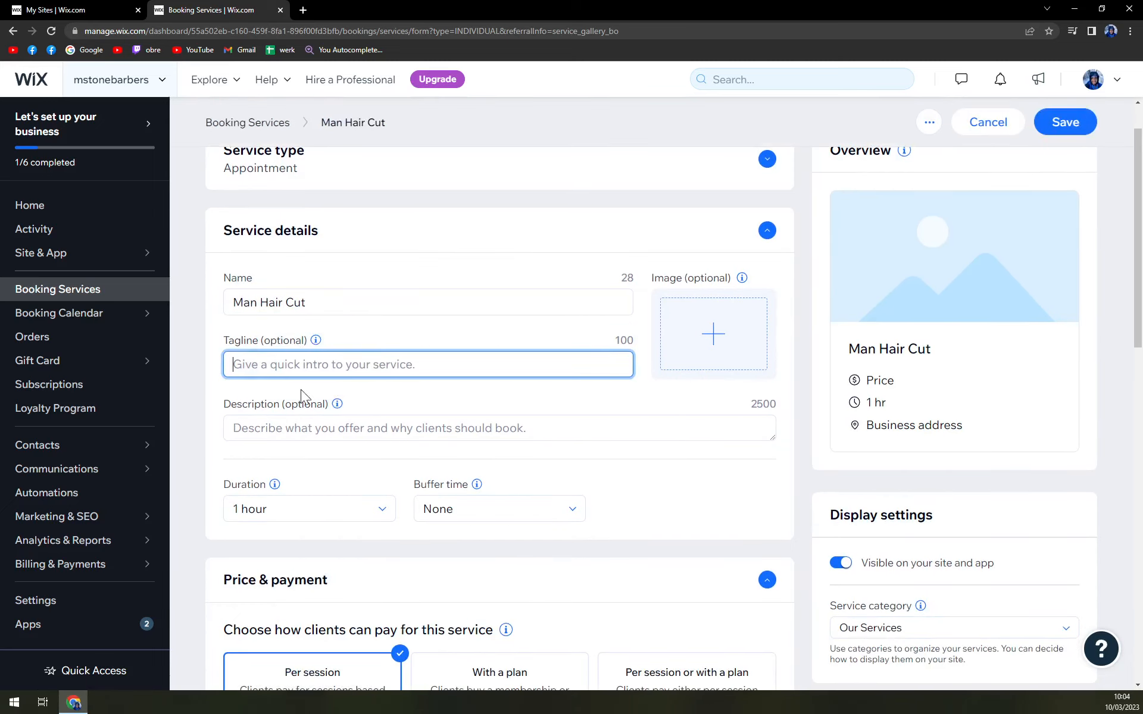
{"action": "left_click", "coordinate": [304, 427]}
{"action": "scroll", "coordinate": [290, 470], "scroll_direction": "down", "scroll_amount": 1}
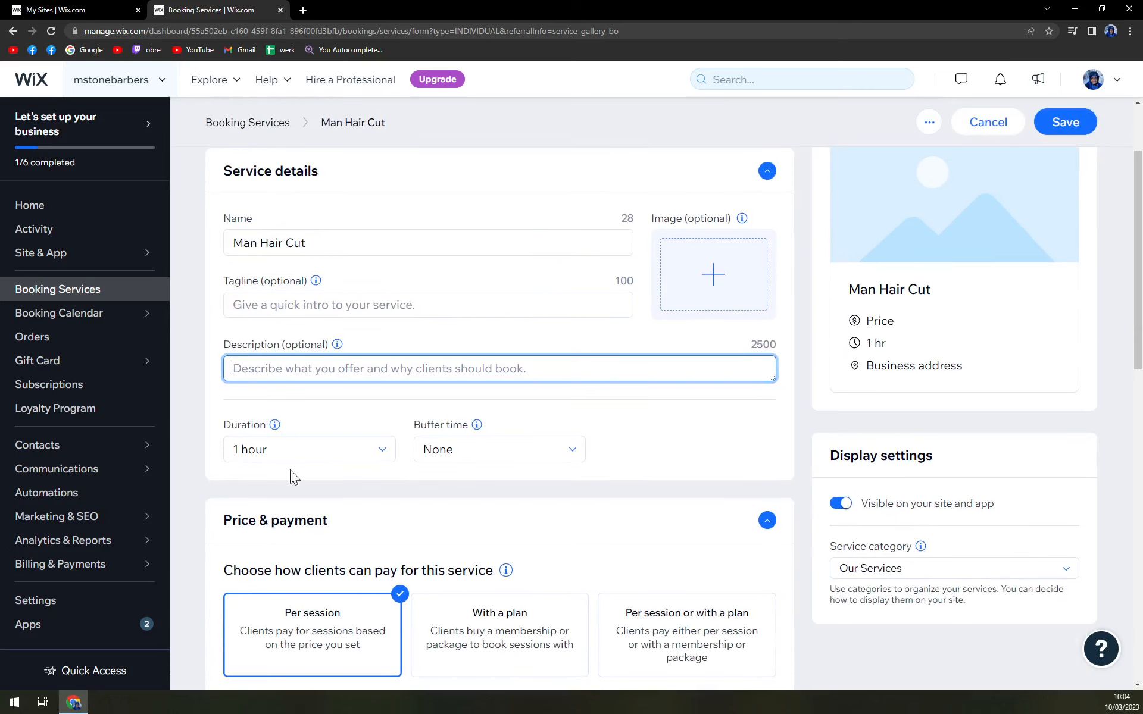
{"action": "left_click", "coordinate": [289, 455]}
{"action": "left_click", "coordinate": [294, 529]}
{"action": "left_click", "coordinate": [503, 460]}
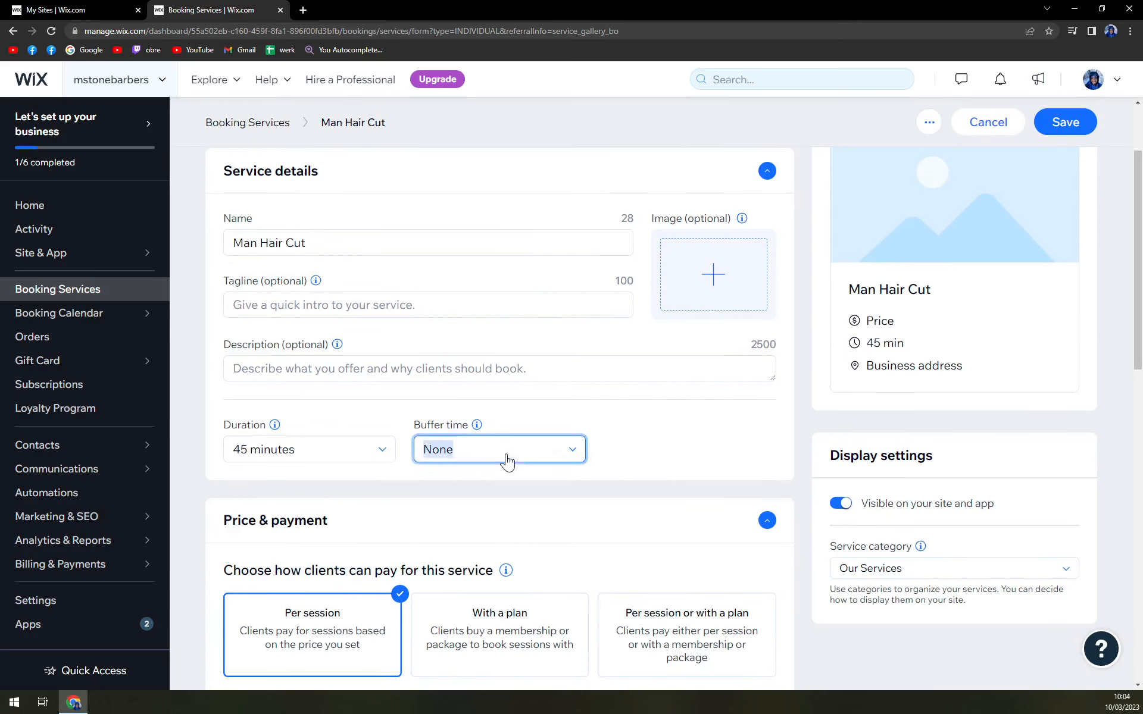
{"action": "left_click", "coordinate": [627, 420]}
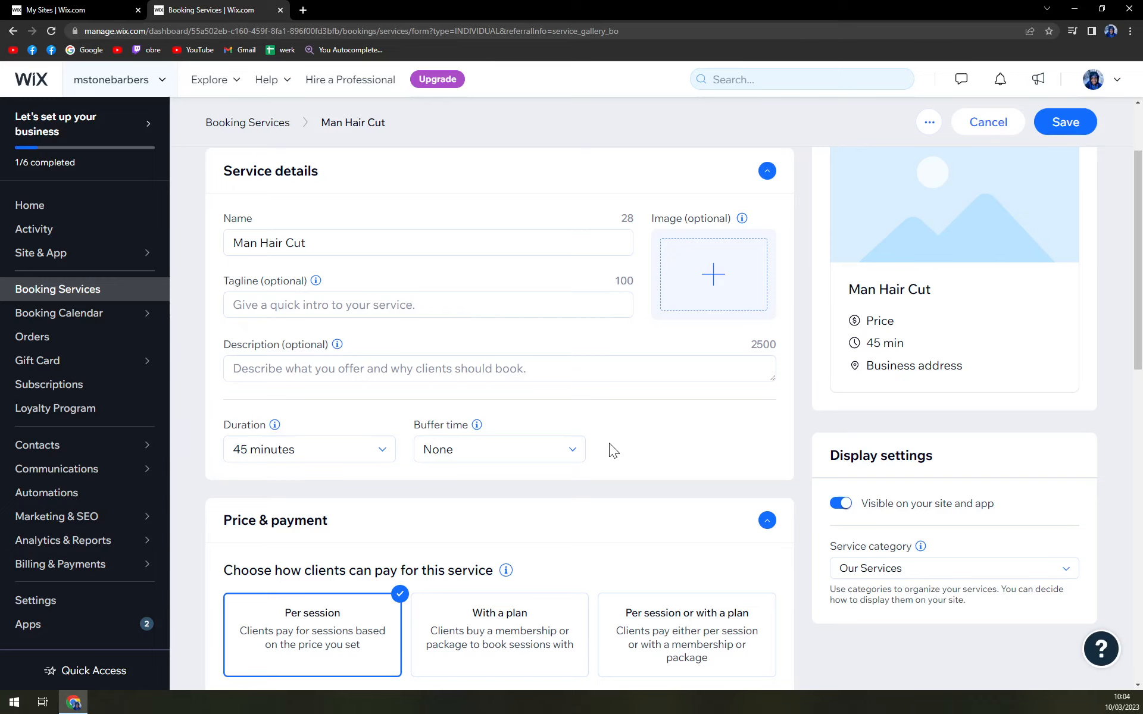
Step: Compare the client payment options for the haircut service and keep it payable per session
{"action": "scroll", "coordinate": [595, 416], "scroll_direction": "down", "scroll_amount": 2}
{"action": "scroll", "coordinate": [337, 420], "scroll_direction": "down", "scroll_amount": 1}
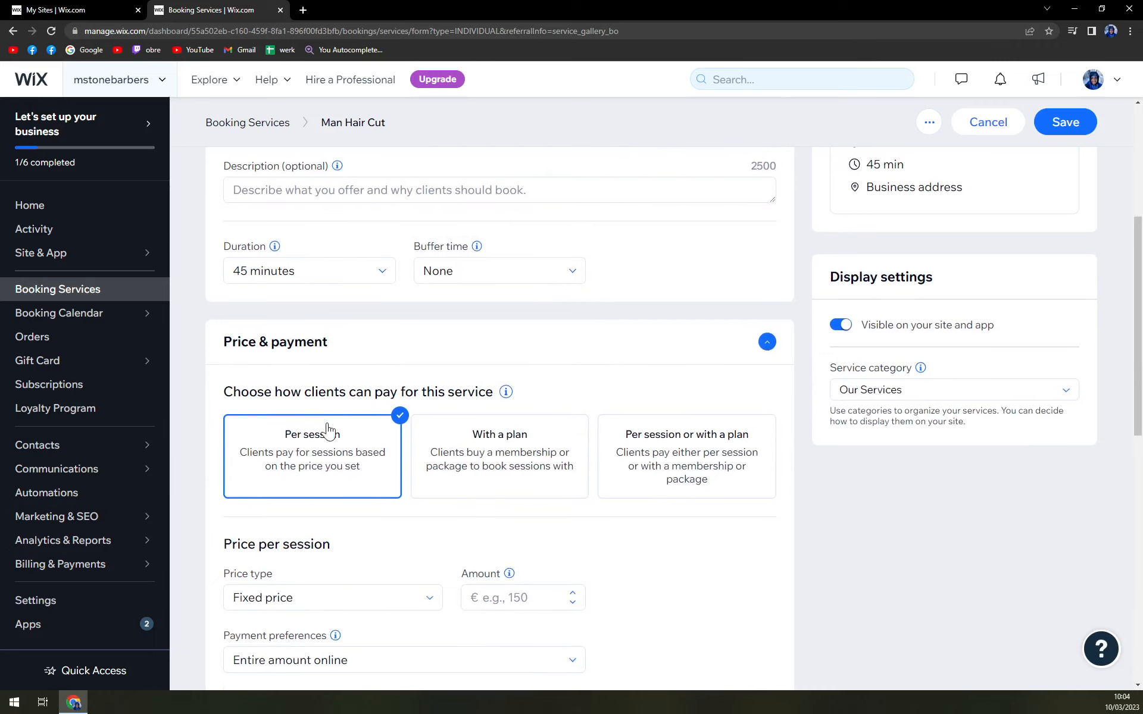
{"action": "scroll", "coordinate": [309, 424], "scroll_direction": "down", "scroll_amount": 1}
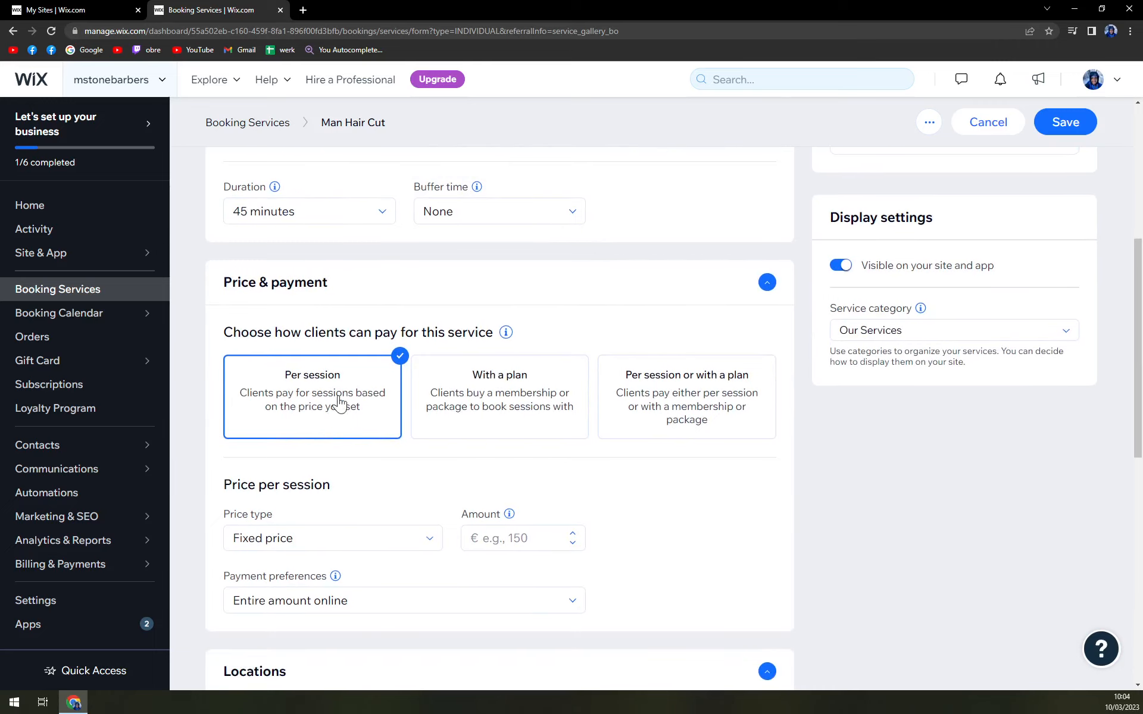
{"action": "left_click", "coordinate": [448, 417]}
{"action": "left_click", "coordinate": [682, 421]}
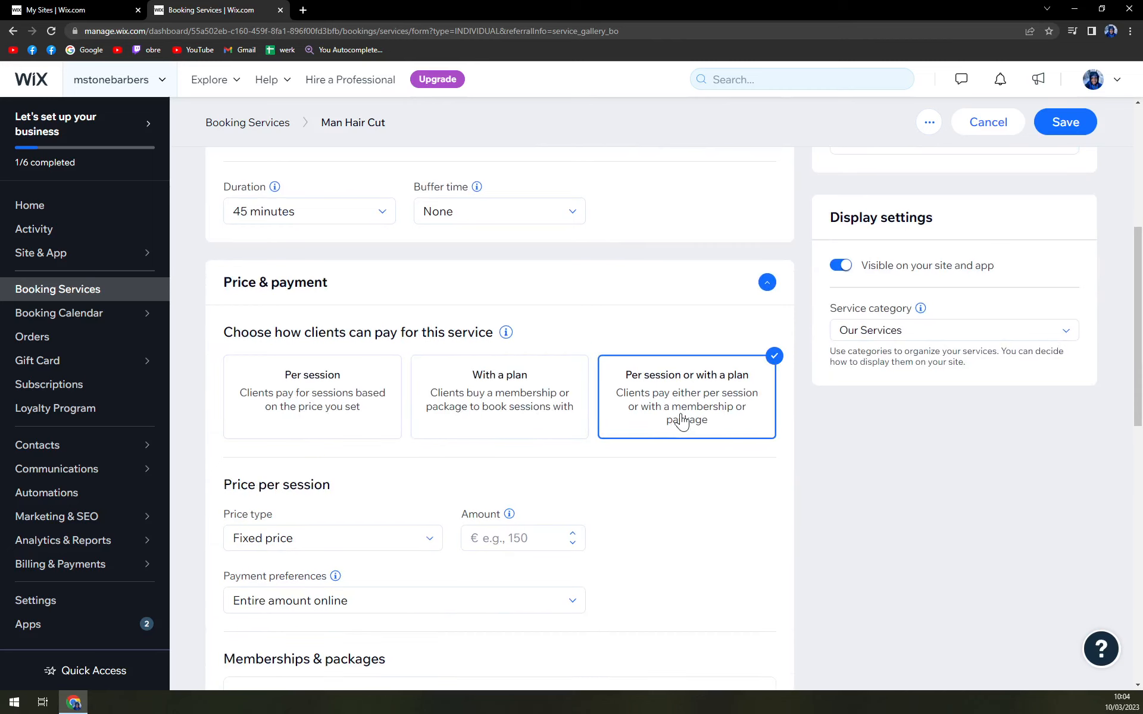
{"action": "left_click", "coordinate": [310, 417]}
{"action": "scroll", "coordinate": [319, 423], "scroll_direction": "down", "scroll_amount": 2}
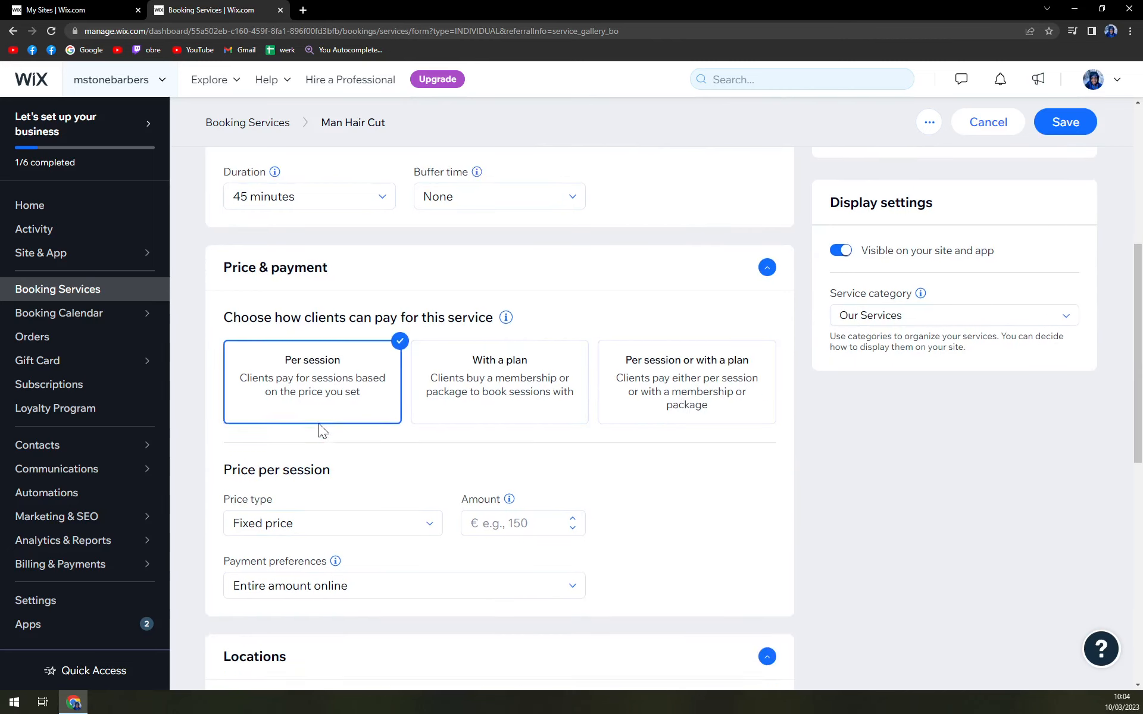
Step: Set a fixed price of €15 per session, keeping the payment preference at Entire amount online
{"action": "left_click", "coordinate": [315, 424]}
{"action": "left_click", "coordinate": [316, 437]}
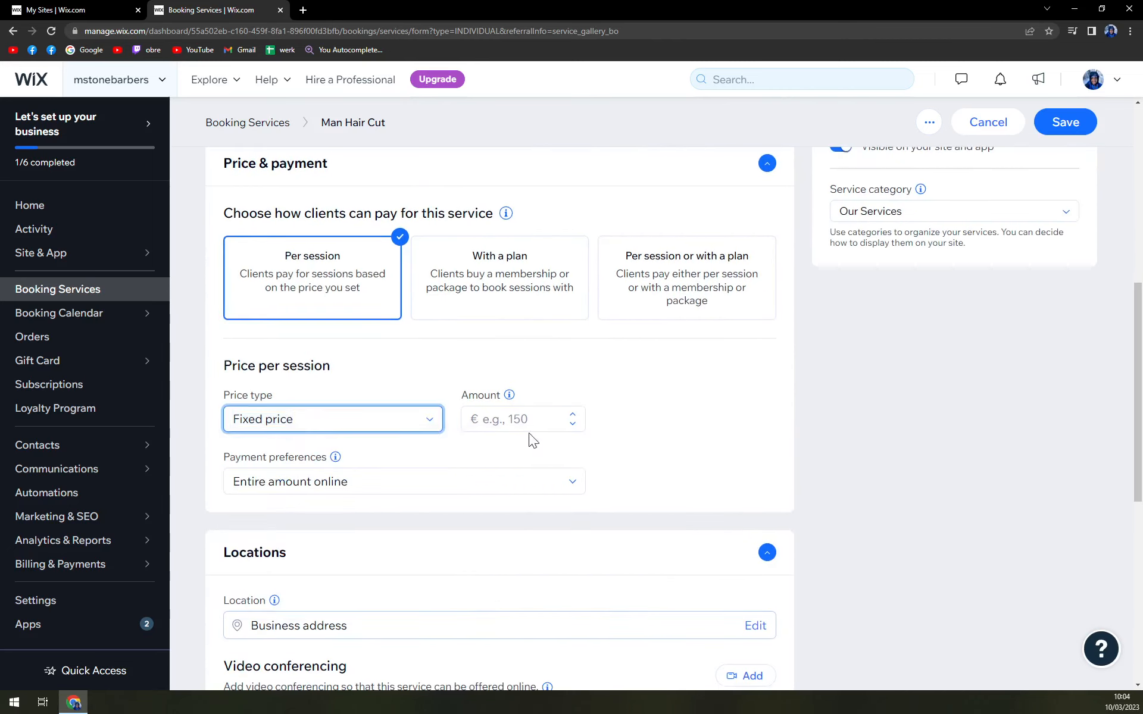
{"action": "left_click", "coordinate": [528, 424]}
{"action": "type", "text": "125"}
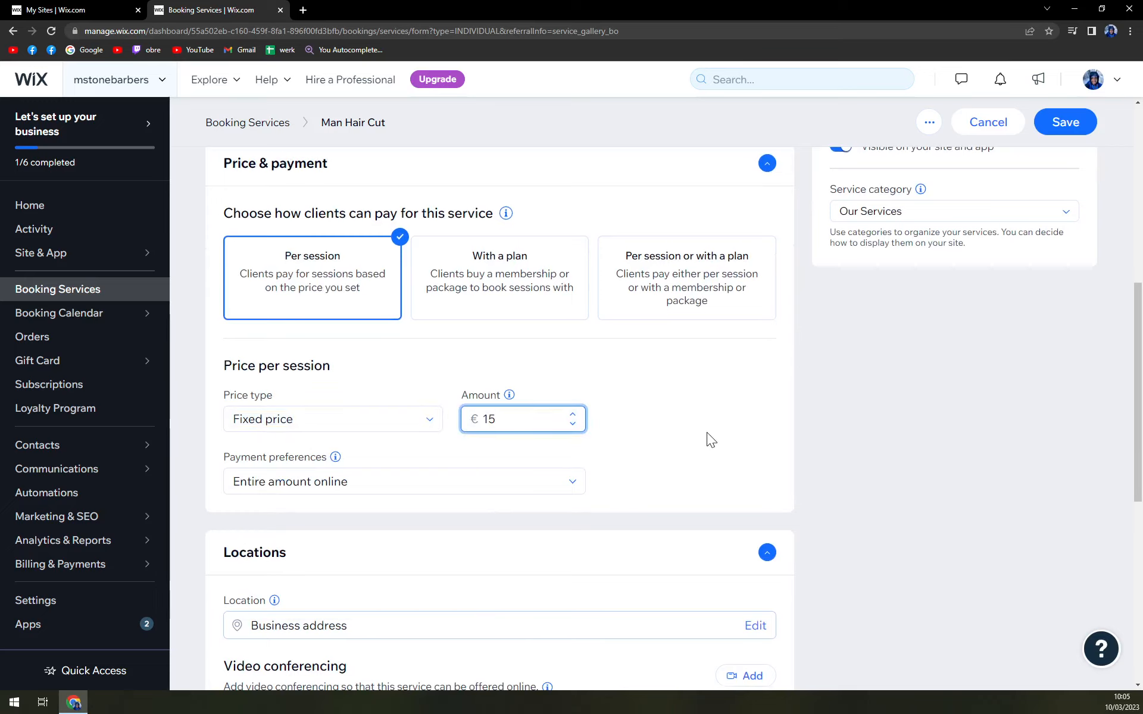
{"action": "scroll", "coordinate": [706, 432], "scroll_direction": "down", "scroll_amount": 1}
{"action": "left_click", "coordinate": [367, 427]}
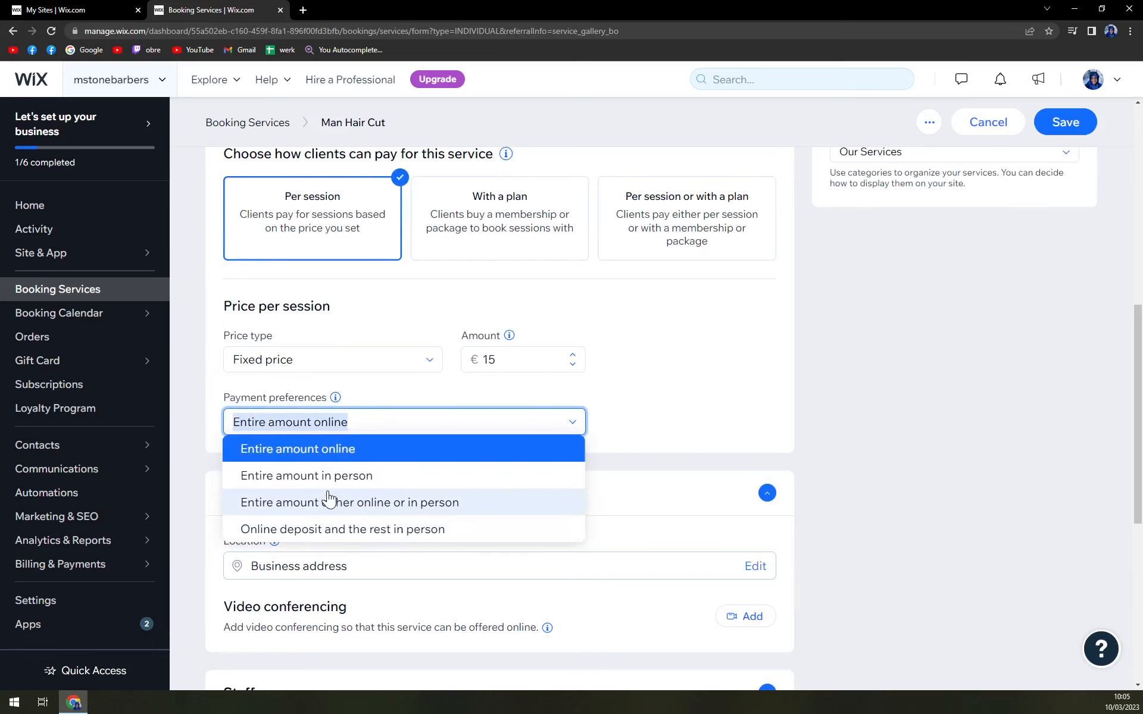
{"action": "scroll", "coordinate": [331, 517], "scroll_direction": "down", "scroll_amount": 1}
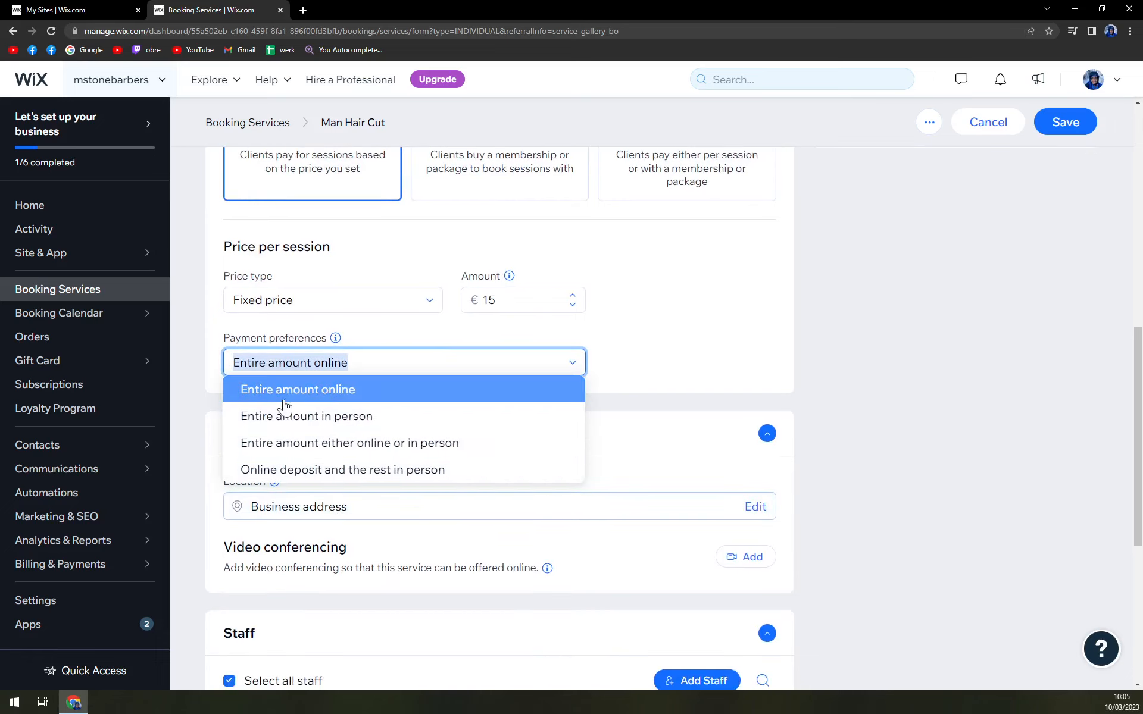
{"action": "left_click", "coordinate": [750, 315]}
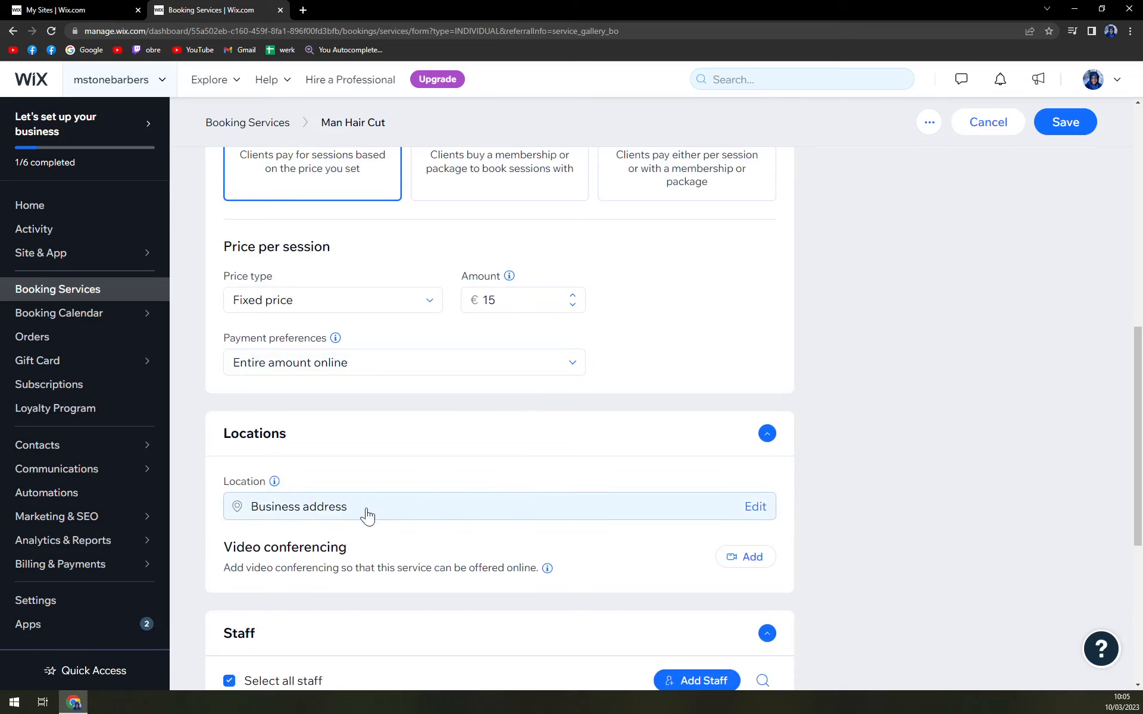
Step: Look through the location, new staff member and image options of the service without adding anything
{"action": "scroll", "coordinate": [369, 515], "scroll_direction": "down", "scroll_amount": 3}
{"action": "scroll", "coordinate": [370, 431], "scroll_direction": "down", "scroll_amount": 2}
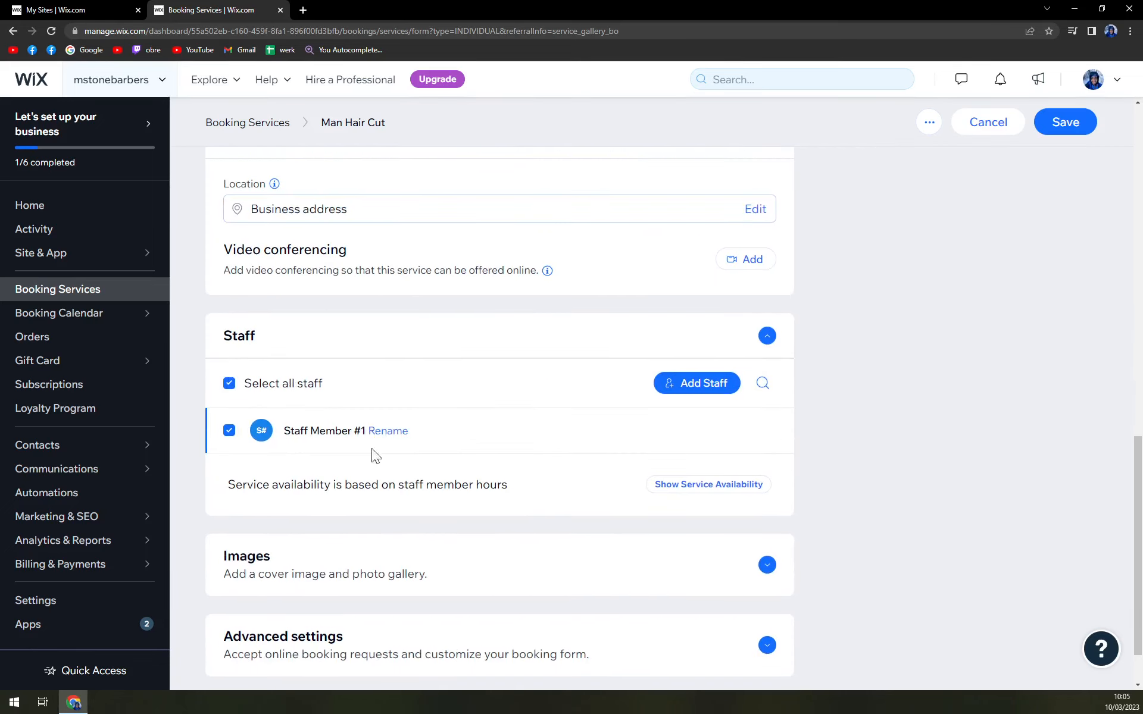
{"action": "left_click", "coordinate": [696, 386]}
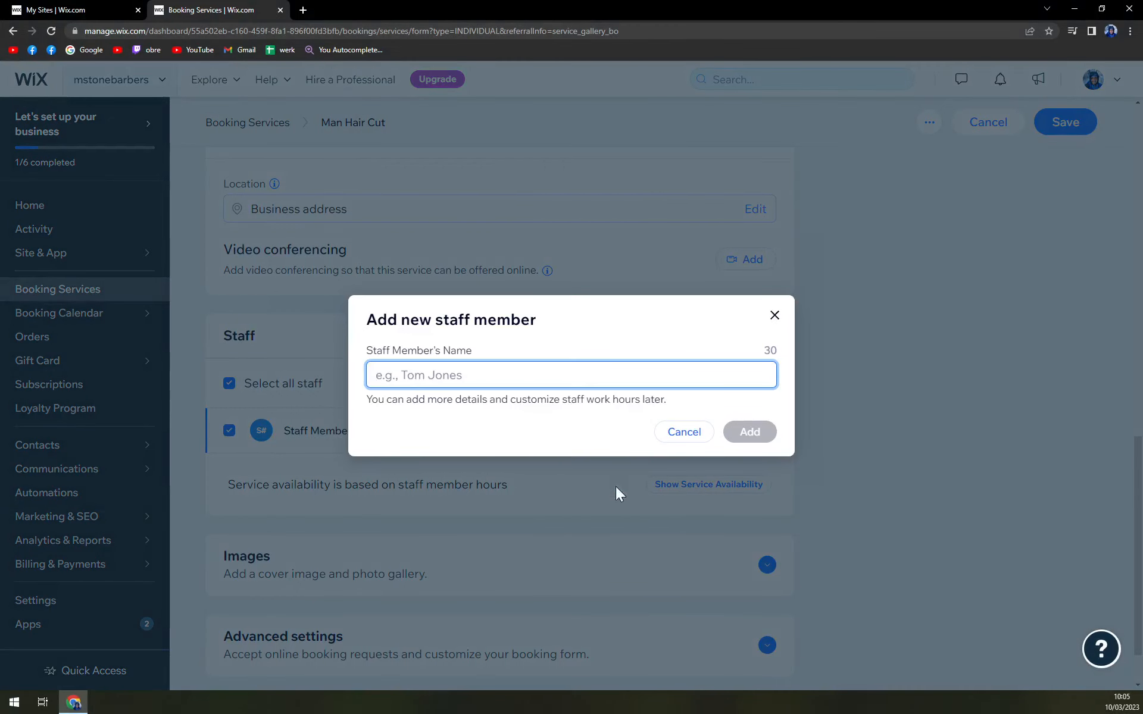
{"action": "left_click", "coordinate": [684, 432]}
{"action": "scroll", "coordinate": [545, 356], "scroll_direction": "down", "scroll_amount": 1}
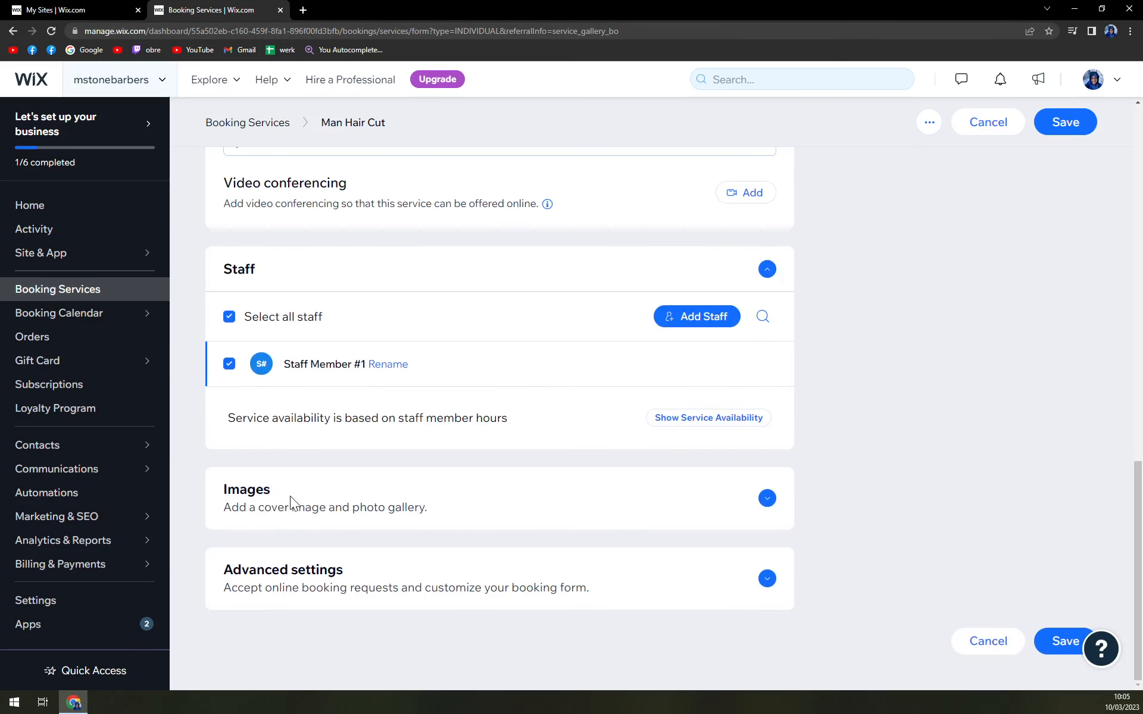
{"action": "left_click", "coordinate": [760, 498]}
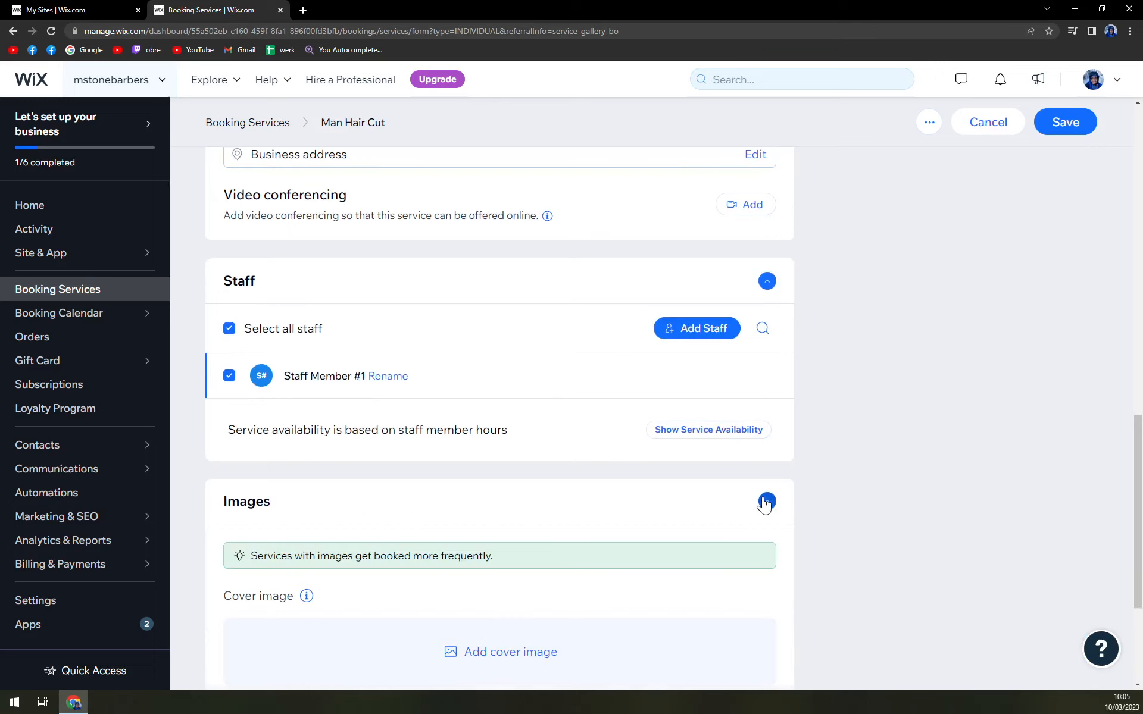
{"action": "left_click", "coordinate": [761, 503]}
Step: Save the Man Hair Cut service and dismiss the offer to upgrade the site
{"action": "scroll", "coordinate": [845, 516], "scroll_direction": "up", "scroll_amount": 14}
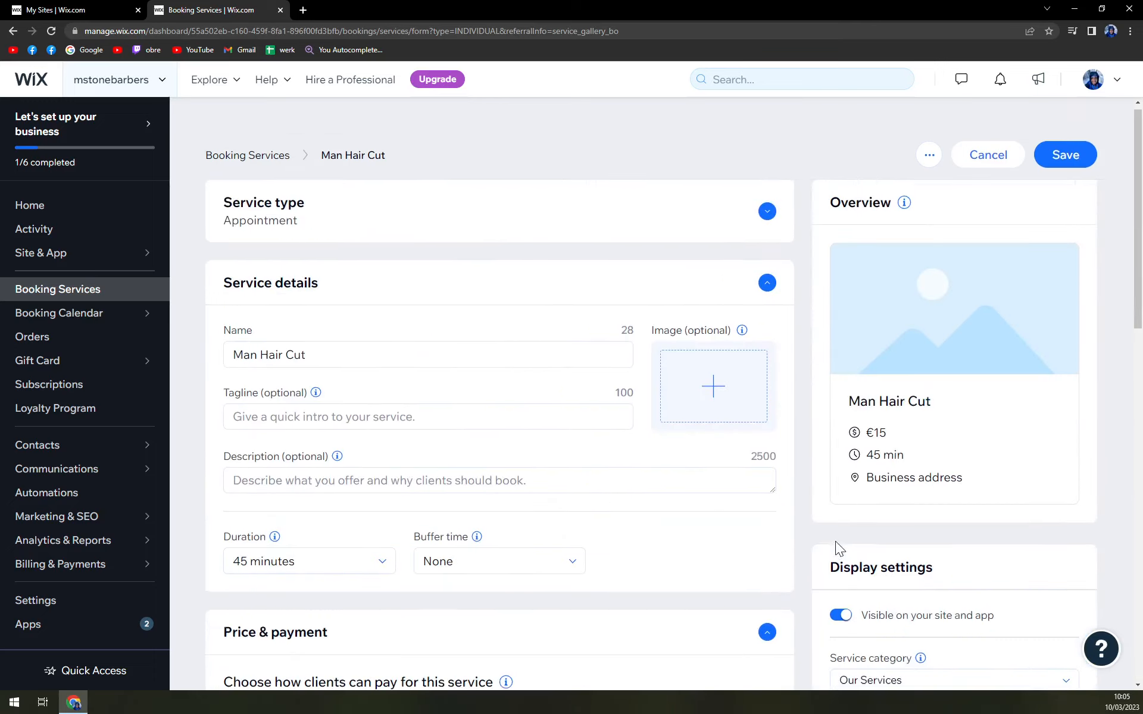
{"action": "scroll", "coordinate": [813, 579], "scroll_direction": "down", "scroll_amount": 14}
{"action": "scroll", "coordinate": [801, 570], "scroll_direction": "up", "scroll_amount": 14}
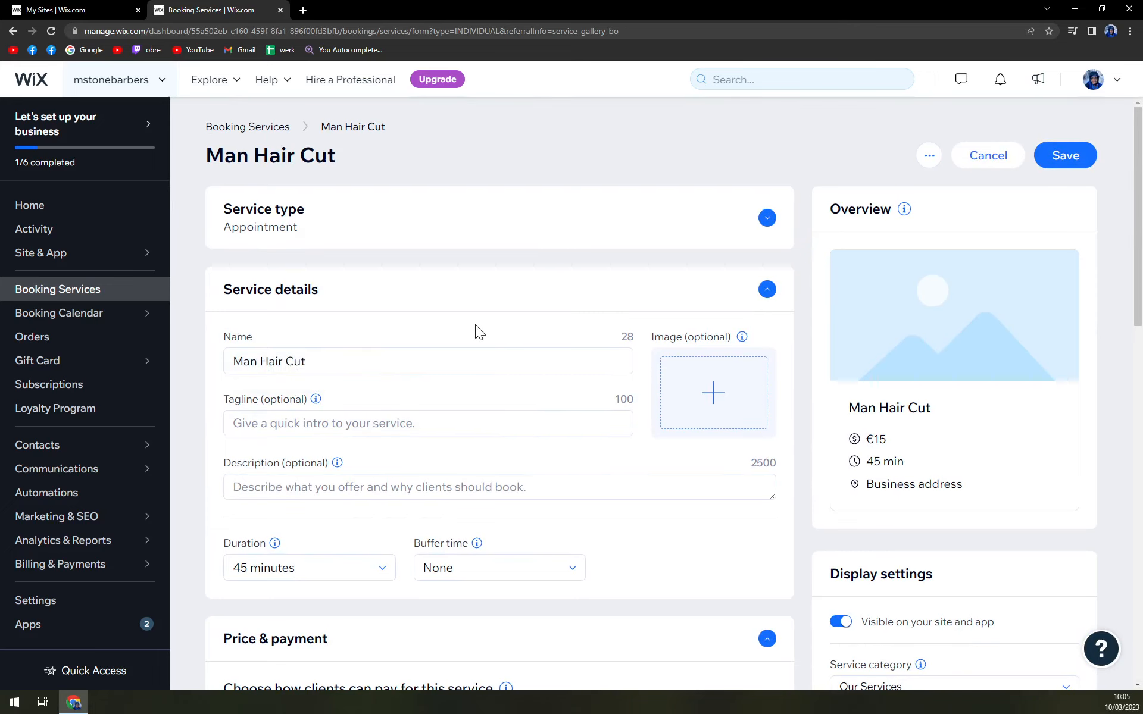
{"action": "scroll", "coordinate": [475, 324], "scroll_direction": "down", "scroll_amount": 2}
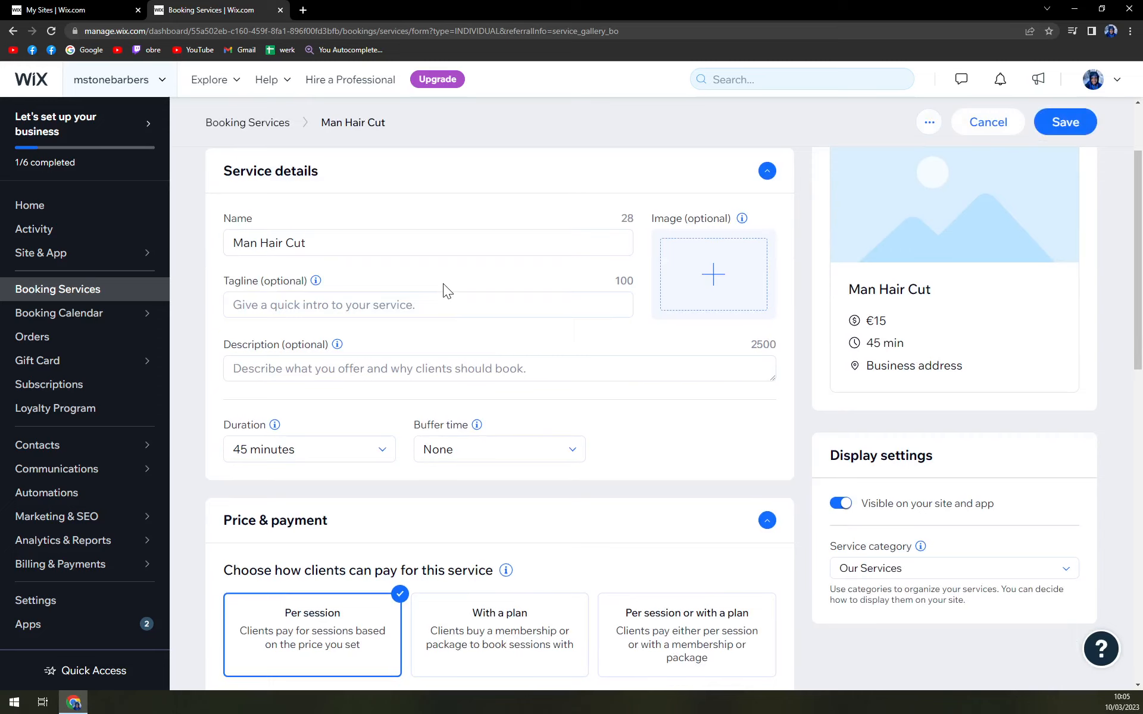
{"action": "scroll", "coordinate": [272, 355], "scroll_direction": "down", "scroll_amount": 3}
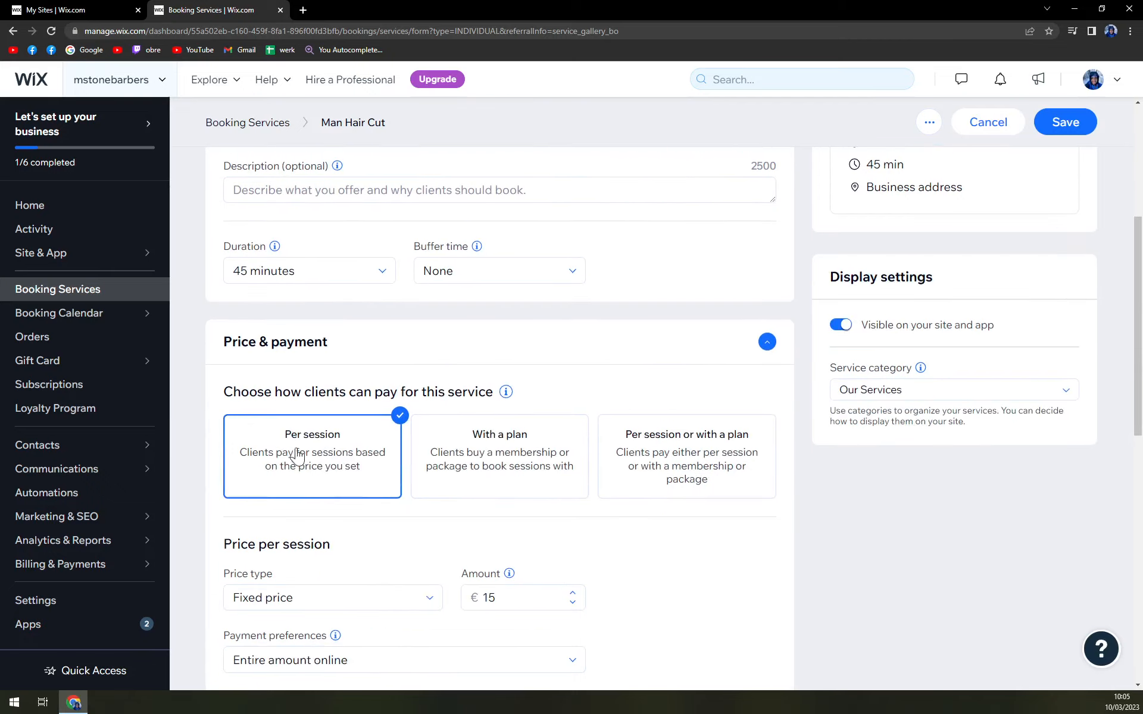
{"action": "scroll", "coordinate": [292, 459], "scroll_direction": "down", "scroll_amount": 1}
{"action": "scroll", "coordinate": [384, 523], "scroll_direction": "down", "scroll_amount": 10}
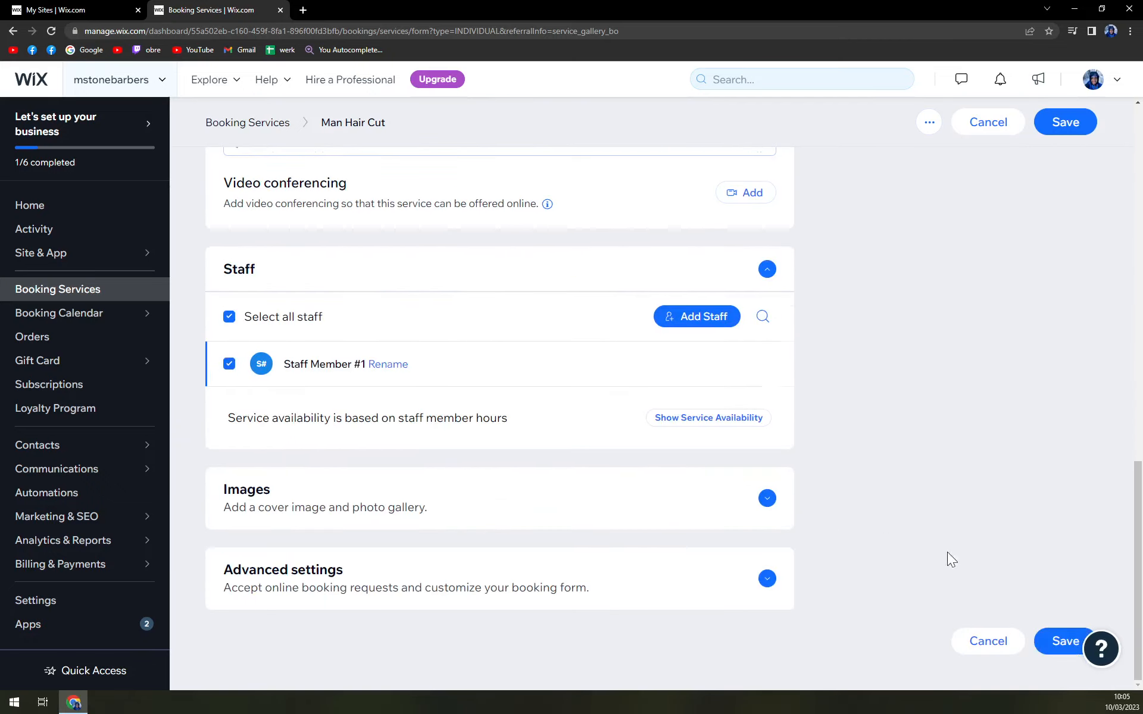
{"action": "left_click", "coordinate": [1064, 649]}
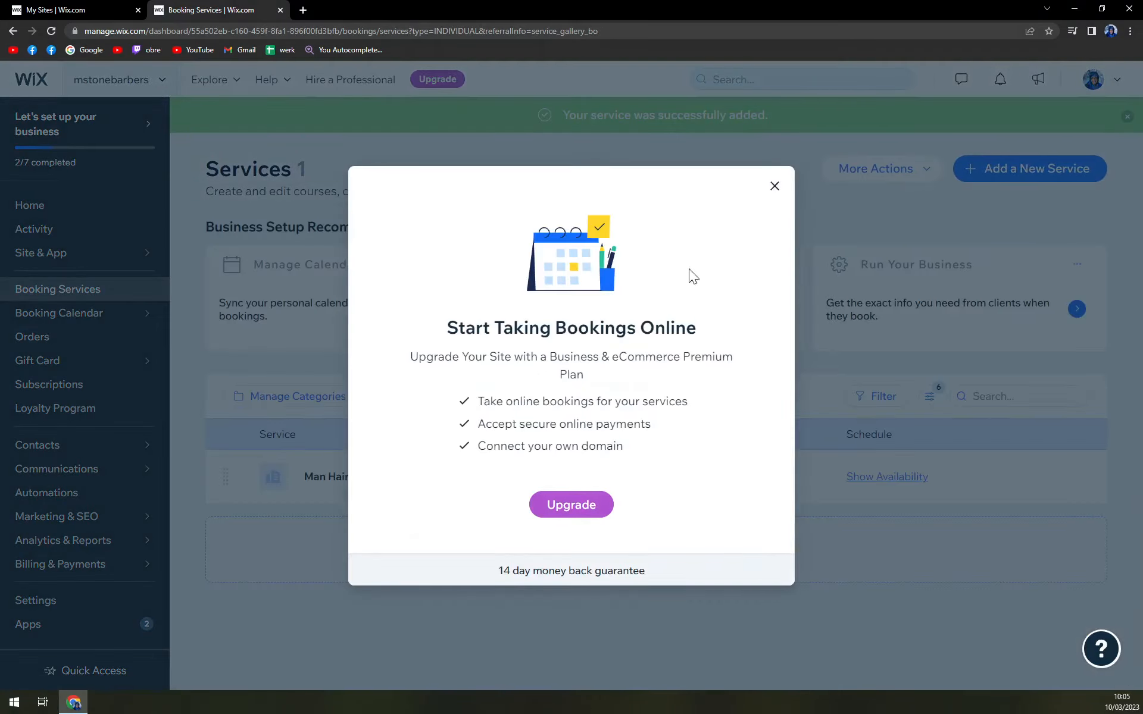
{"action": "left_click", "coordinate": [774, 187]}
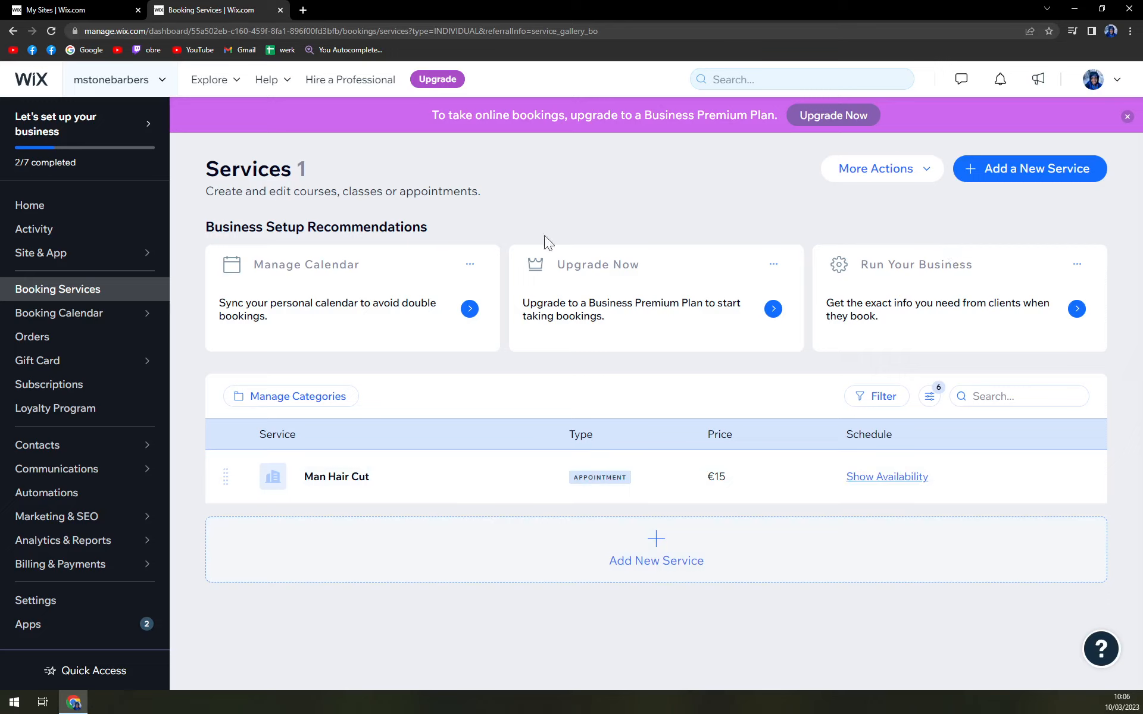
Step: Return to the dashboard's setup list and set the working hours to Monday through Friday, 10:00 AM to 6:00 PM
{"action": "left_click", "coordinate": [43, 208]}
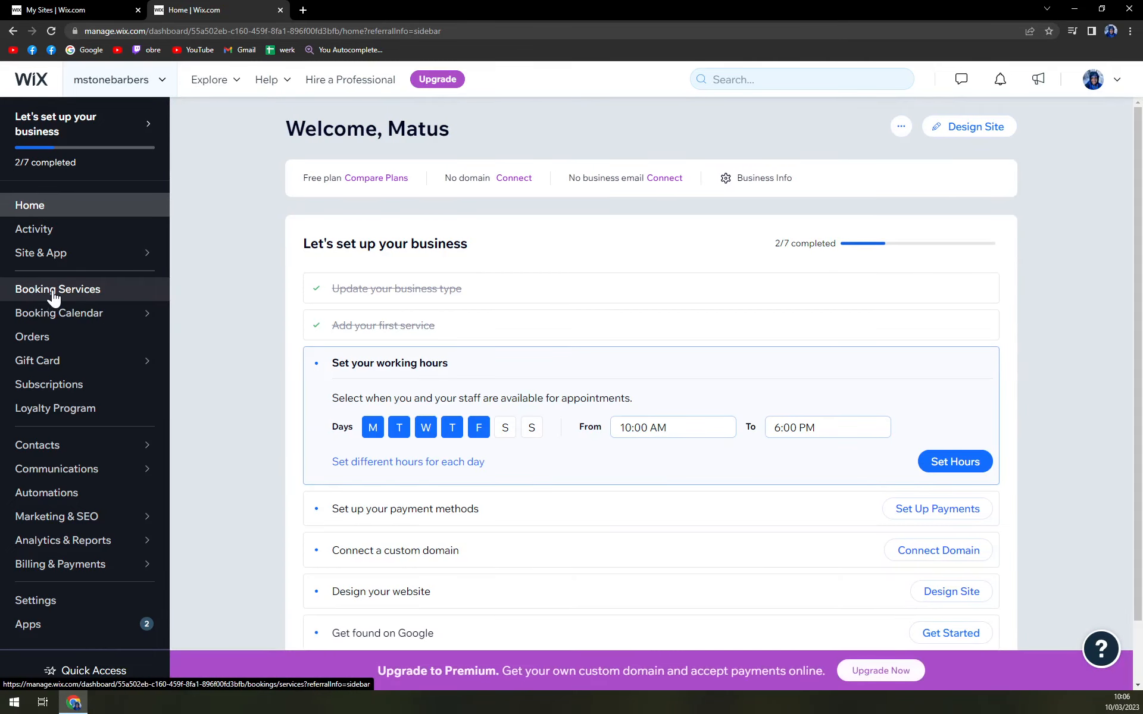
{"action": "left_click", "coordinate": [54, 292]}
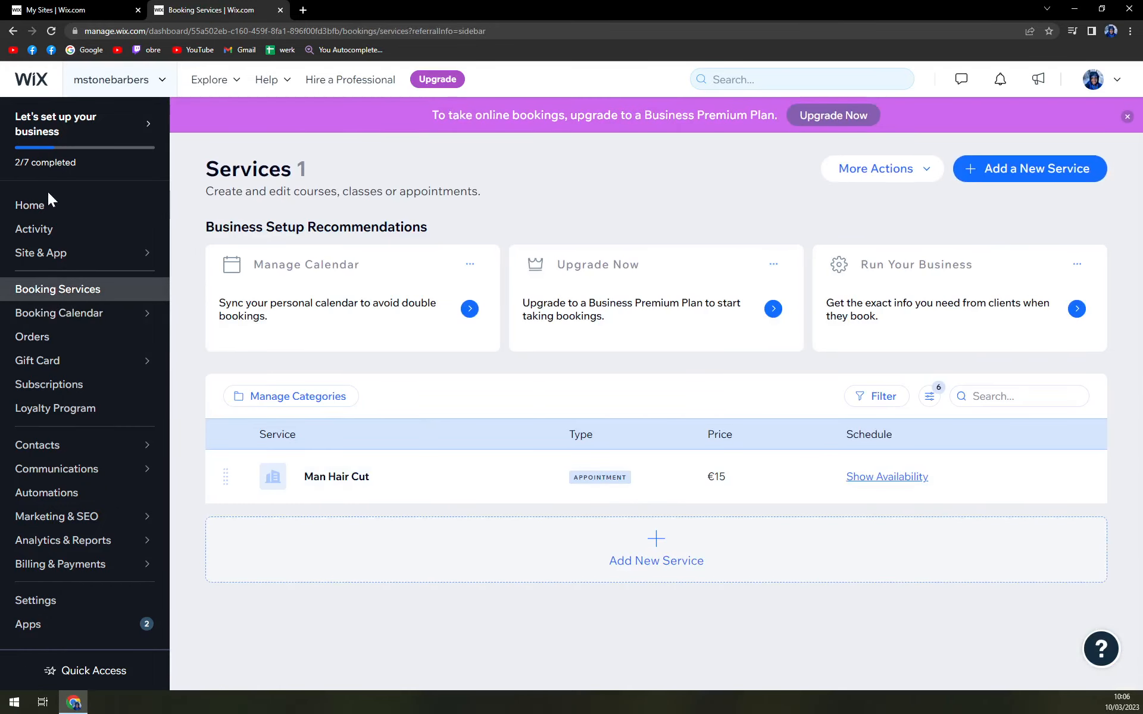
{"action": "left_click", "coordinate": [52, 204]}
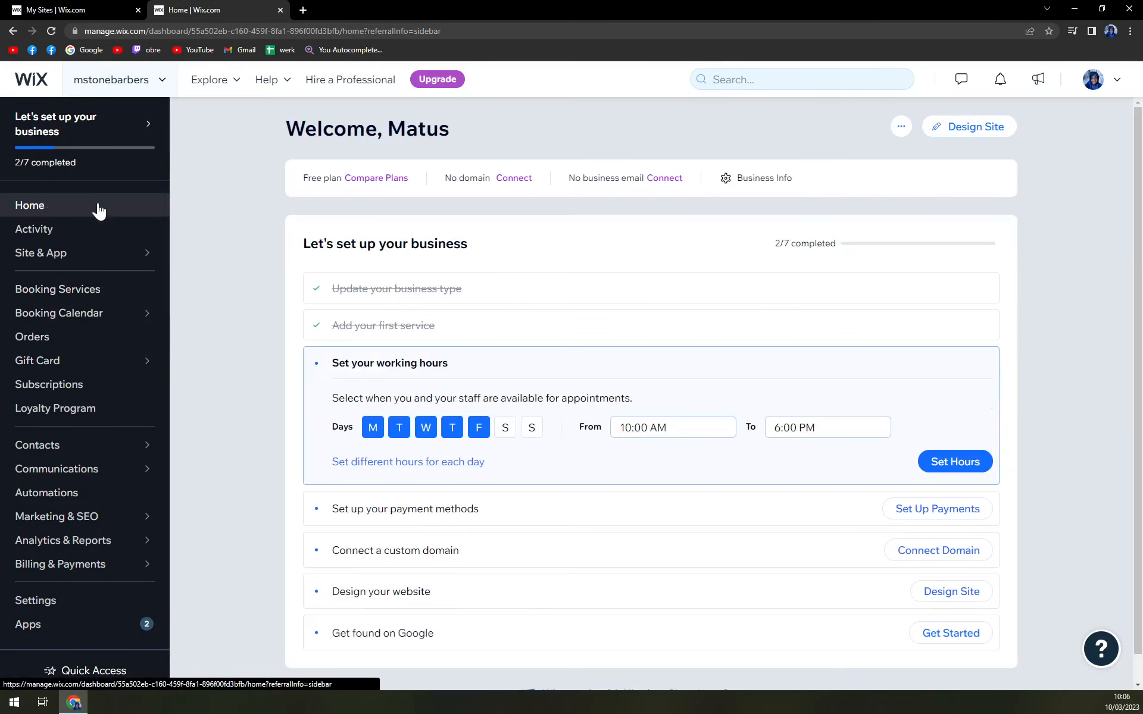
{"action": "scroll", "coordinate": [322, 351], "scroll_direction": "down", "scroll_amount": 1}
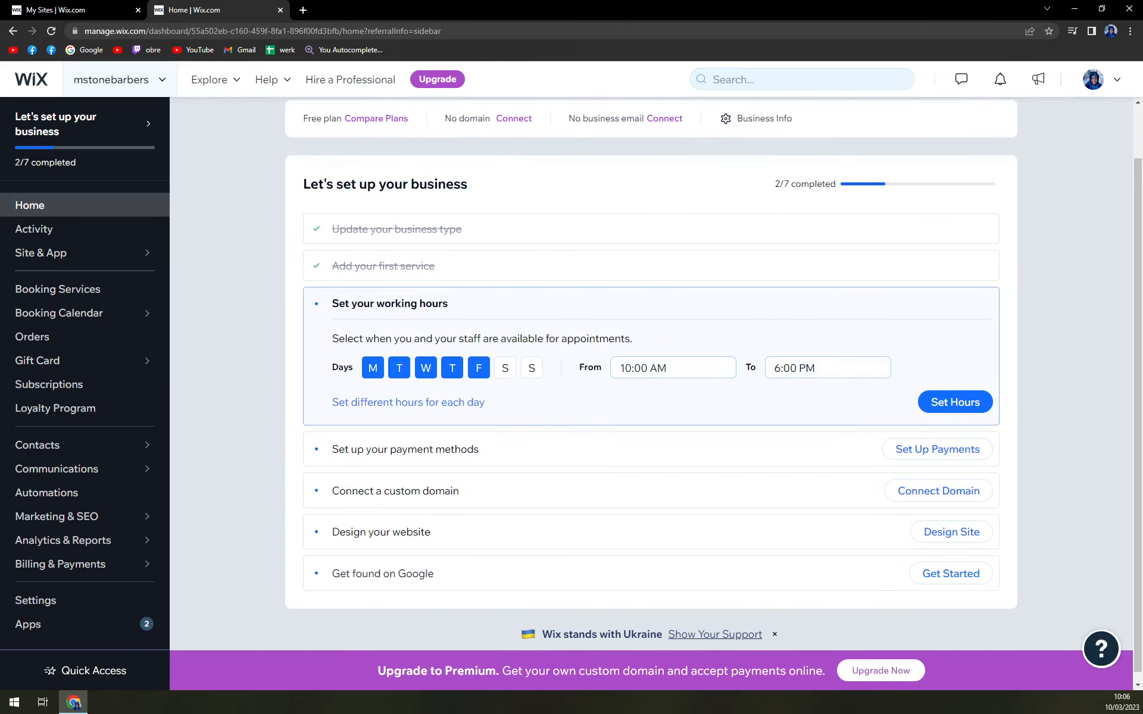
{"action": "left_click", "coordinate": [952, 402]}
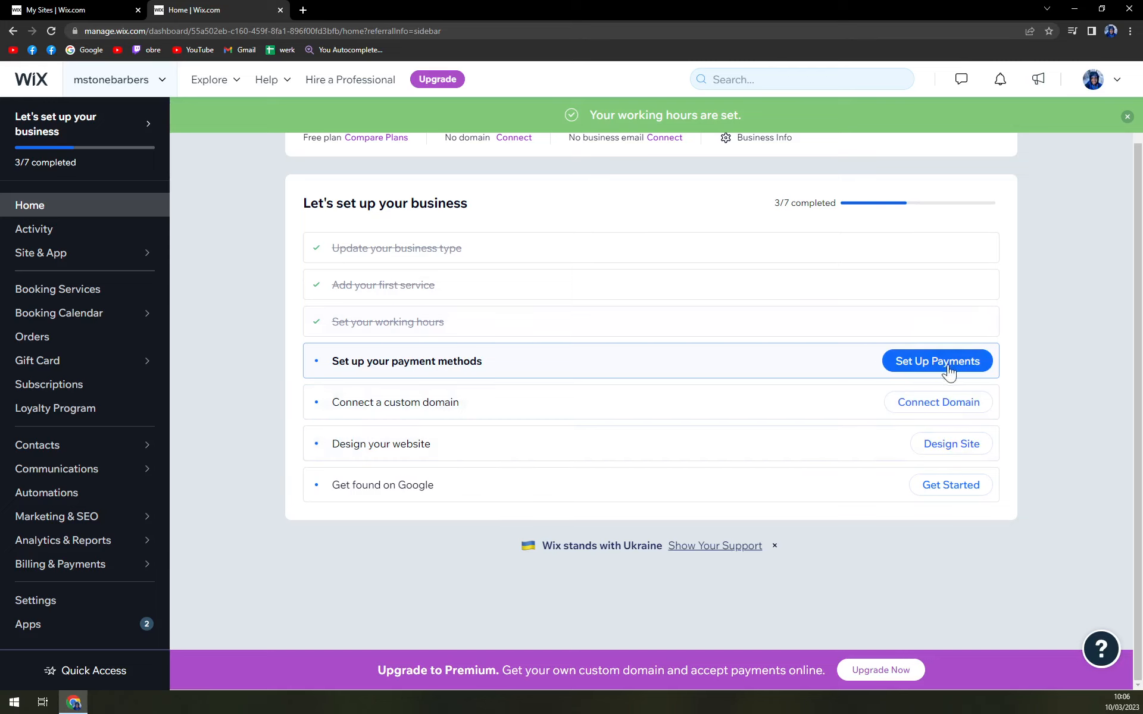
Step: Start designing the site from a template and choose the first Barbershop template, "Gentlemen's Barbershop", for editing
{"action": "scroll", "coordinate": [946, 369], "scroll_direction": "up", "scroll_amount": 1}
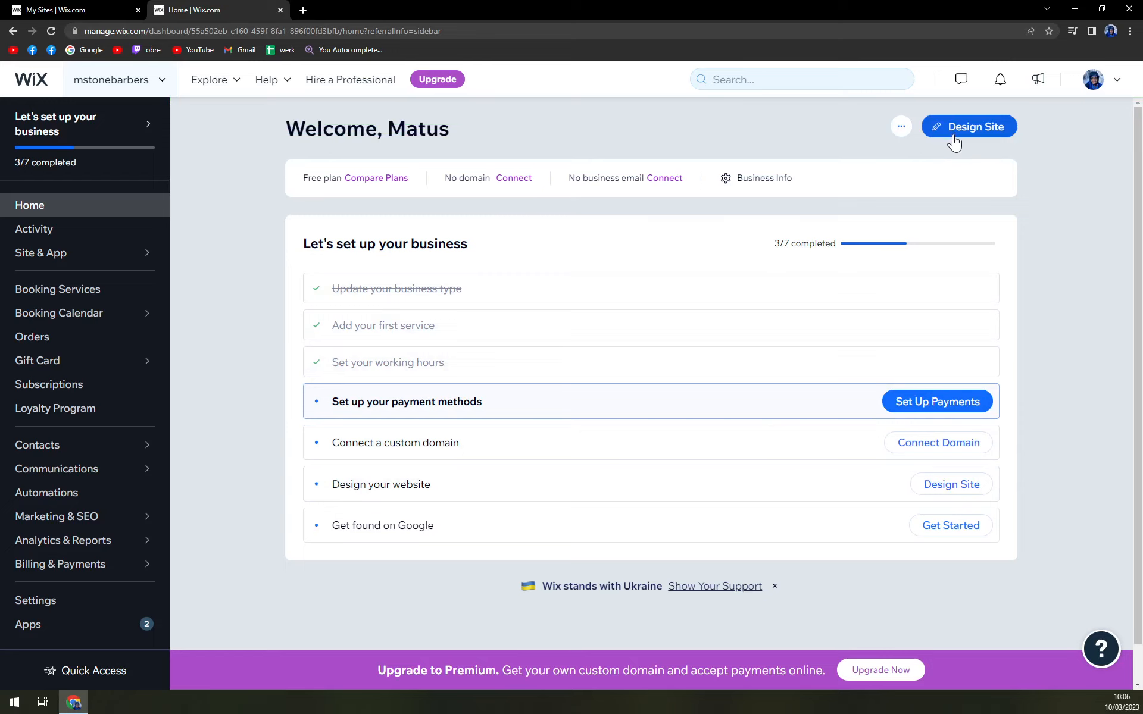
{"action": "left_click", "coordinate": [954, 143]}
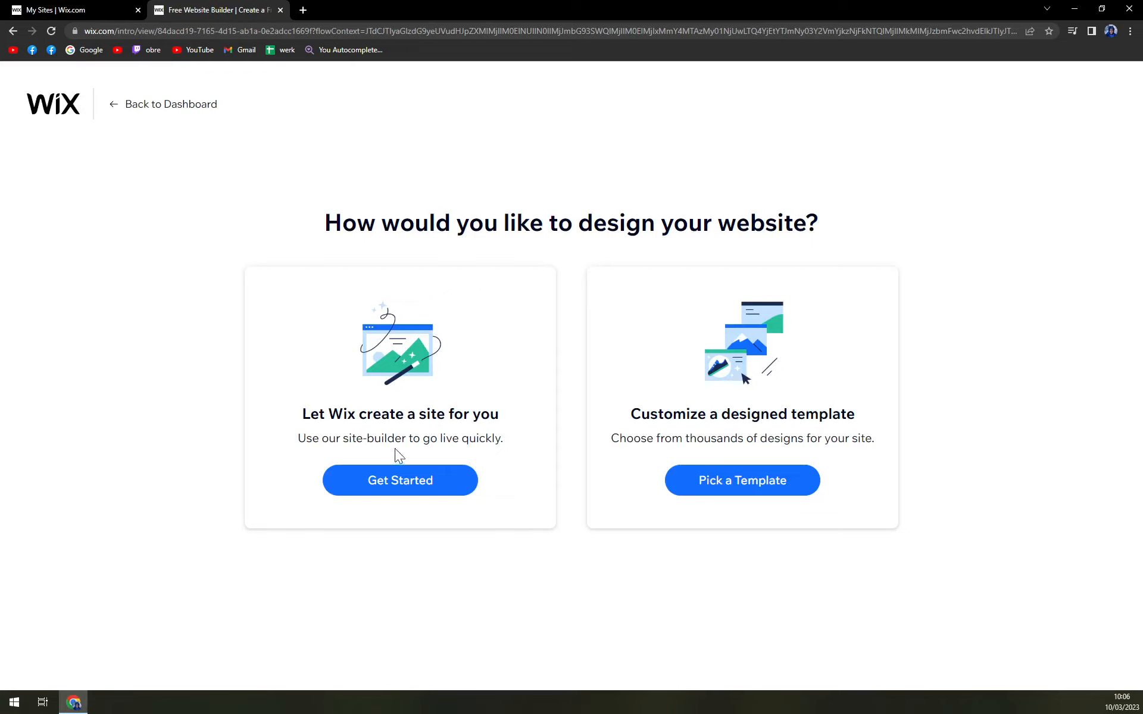
{"action": "left_click", "coordinate": [749, 485]}
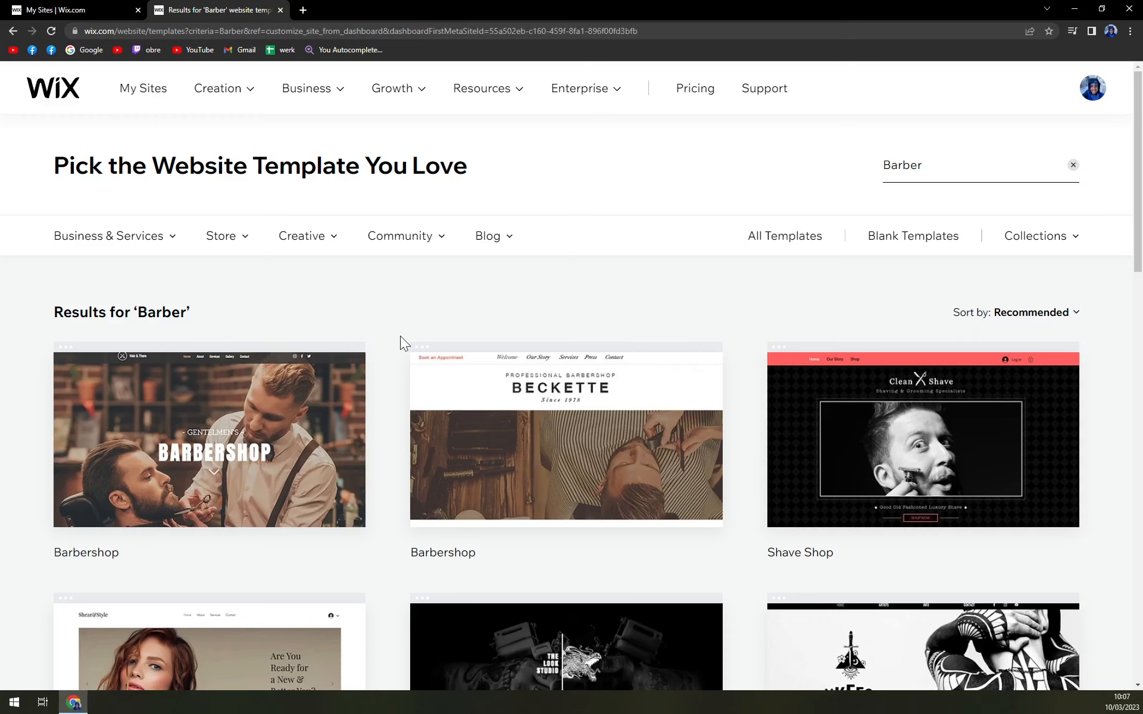
{"action": "scroll", "coordinate": [327, 334], "scroll_direction": "down", "scroll_amount": 2}
{"action": "scroll", "coordinate": [325, 333], "scroll_direction": "up", "scroll_amount": 2}
{"action": "mouse_move", "coordinate": [182, 470]}
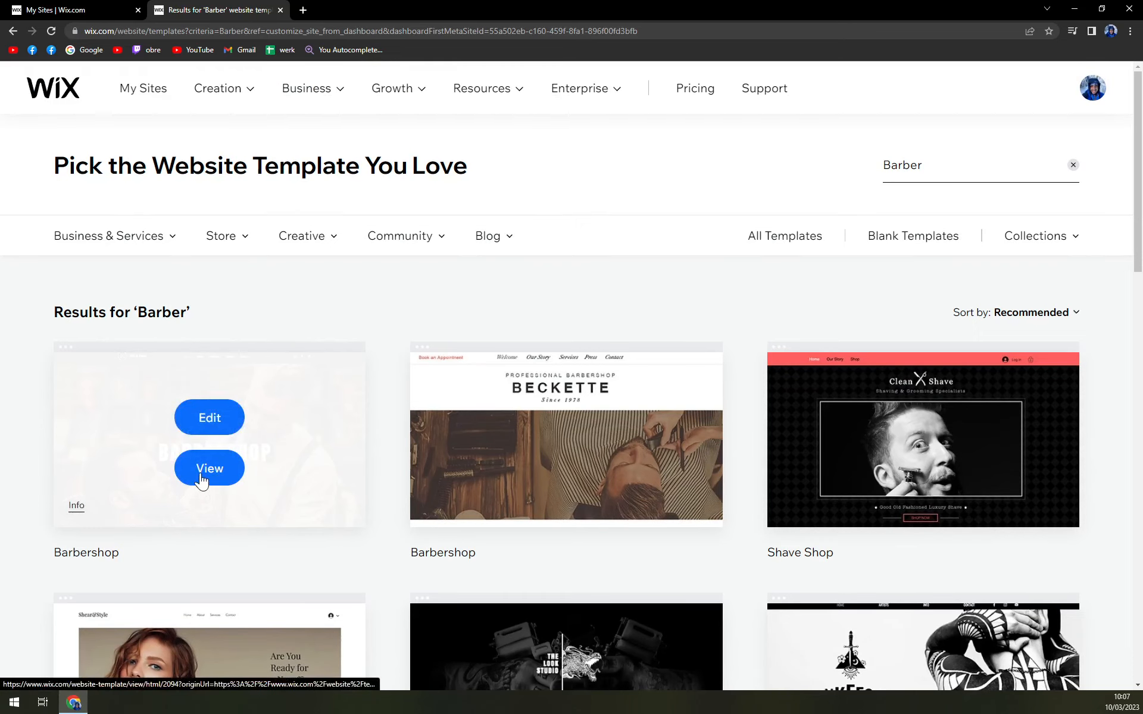
{"action": "left_click", "coordinate": [210, 418]}
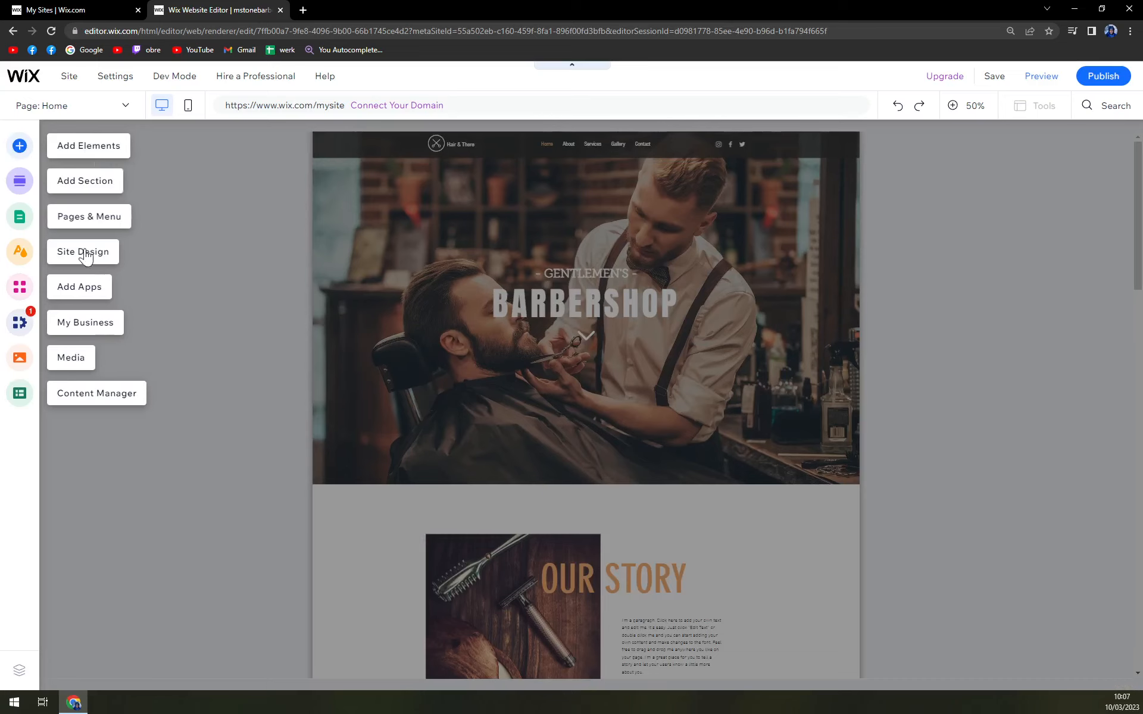
Step: Dismiss the editor's tool introduction and delete the Services section from the home page
{"action": "left_click", "coordinate": [111, 490]}
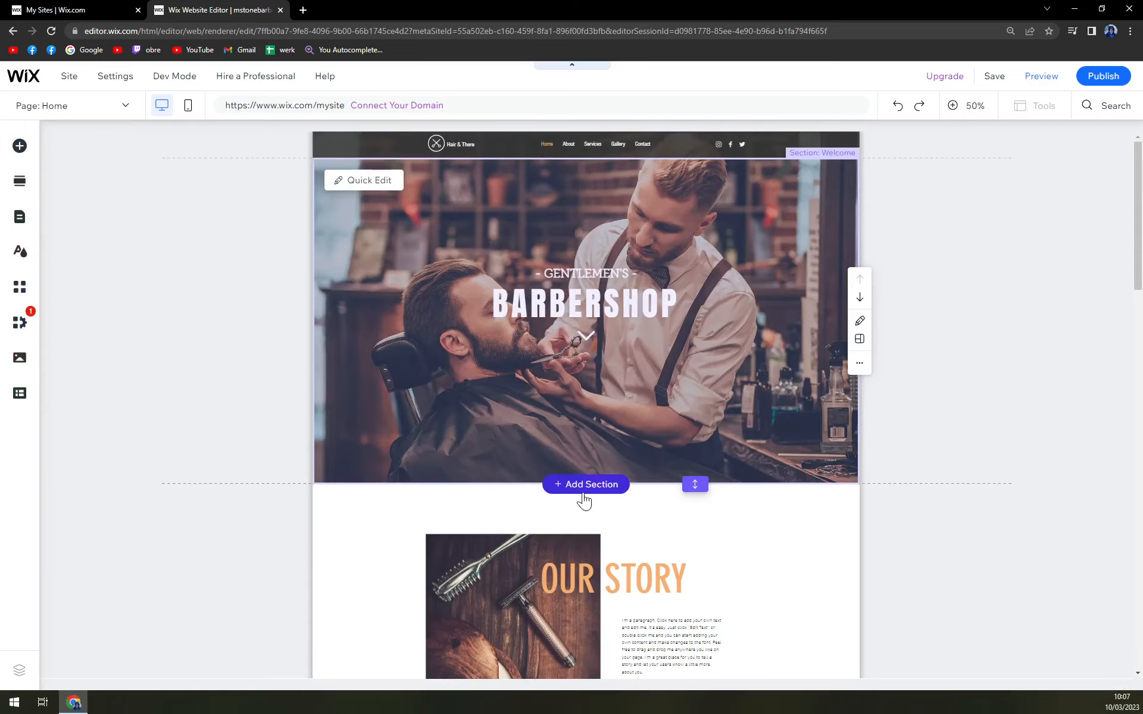
{"action": "scroll", "coordinate": [582, 497], "scroll_direction": "down", "scroll_amount": 10}
{"action": "scroll", "coordinate": [583, 485], "scroll_direction": "up", "scroll_amount": 3}
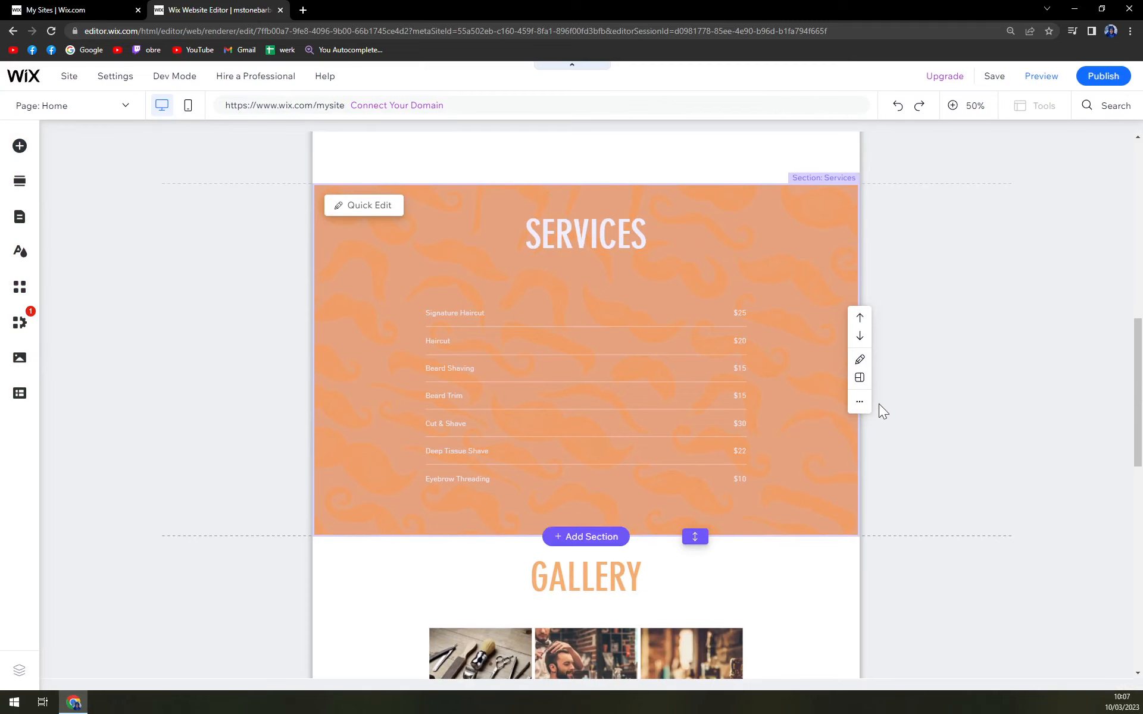
{"action": "left_click", "coordinate": [860, 402]}
{"action": "left_click", "coordinate": [928, 389]}
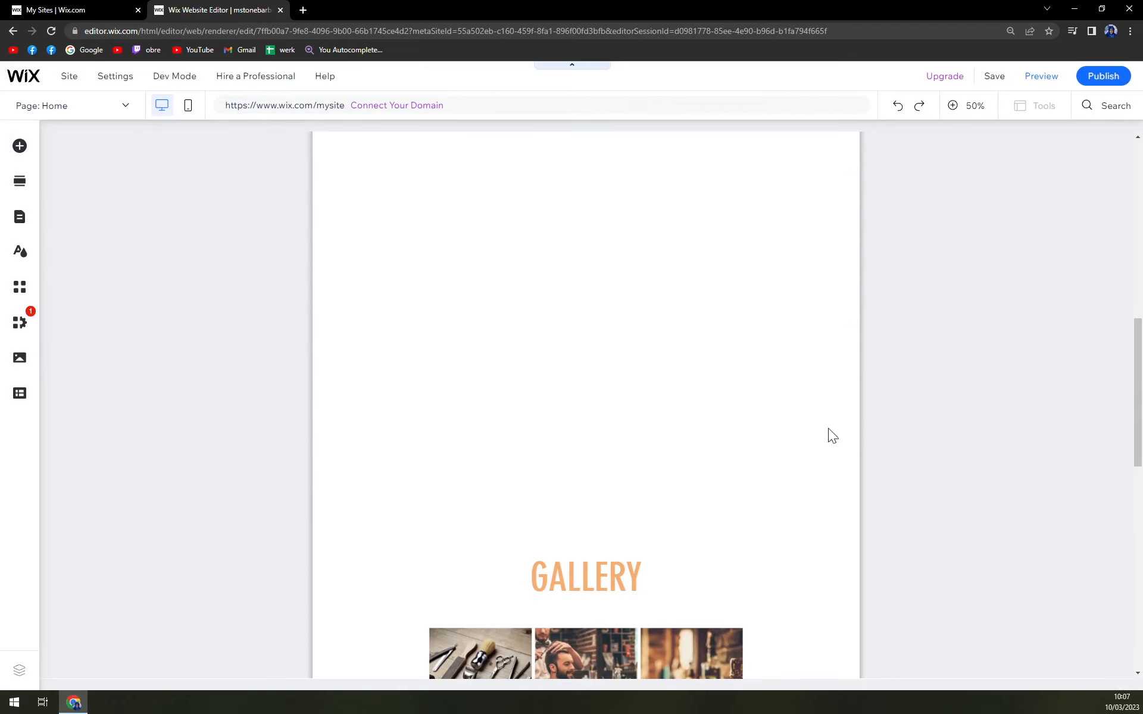
Step: Delete the Gallery section from the home page
{"action": "left_click", "coordinate": [860, 389]}
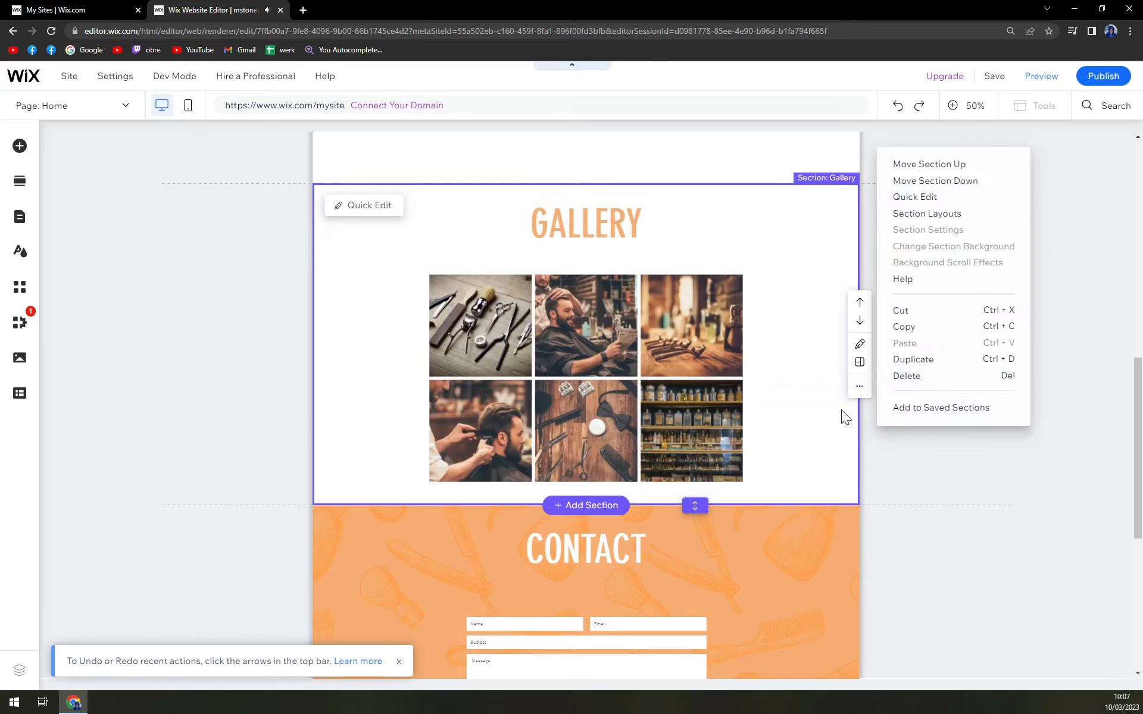
{"action": "left_click", "coordinate": [912, 375]}
{"action": "scroll", "coordinate": [664, 416], "scroll_direction": "up", "scroll_amount": 15}
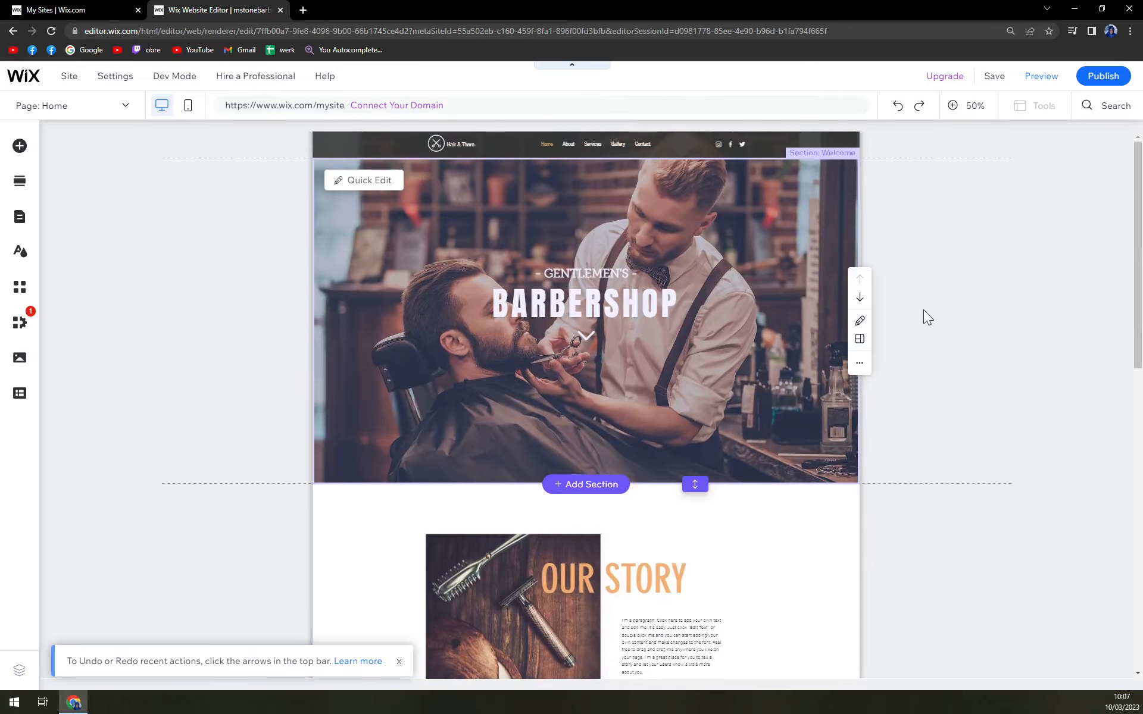
{"action": "left_click", "coordinate": [108, 109]}
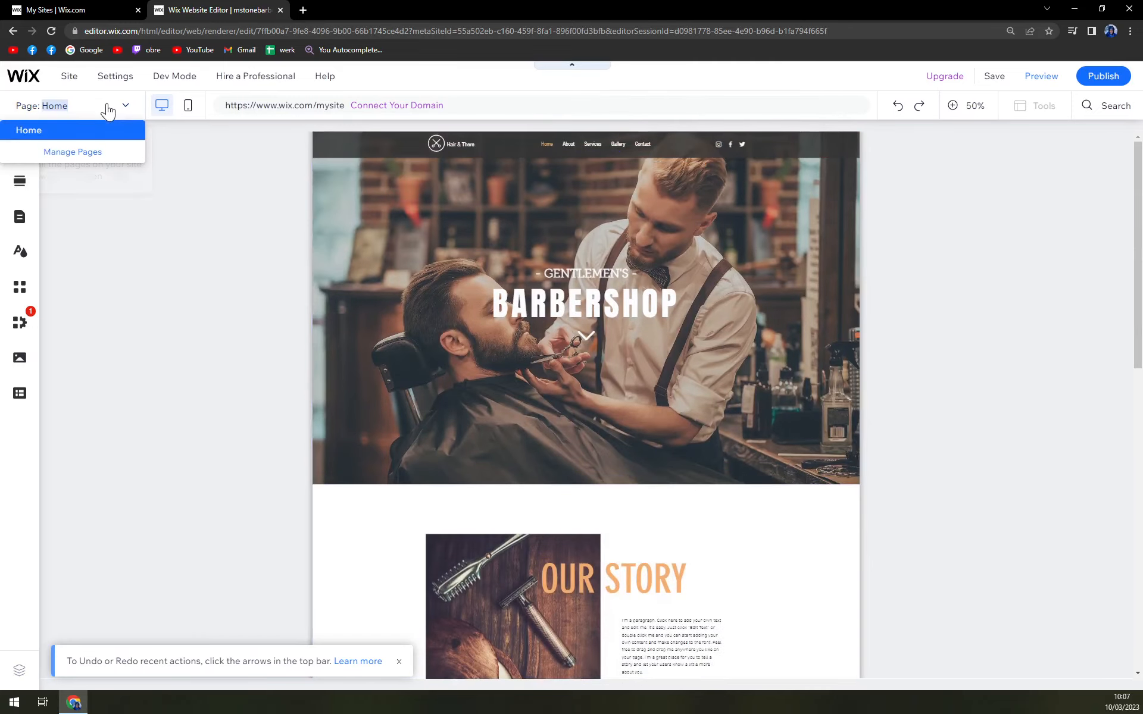
{"action": "left_click", "coordinate": [72, 153]}
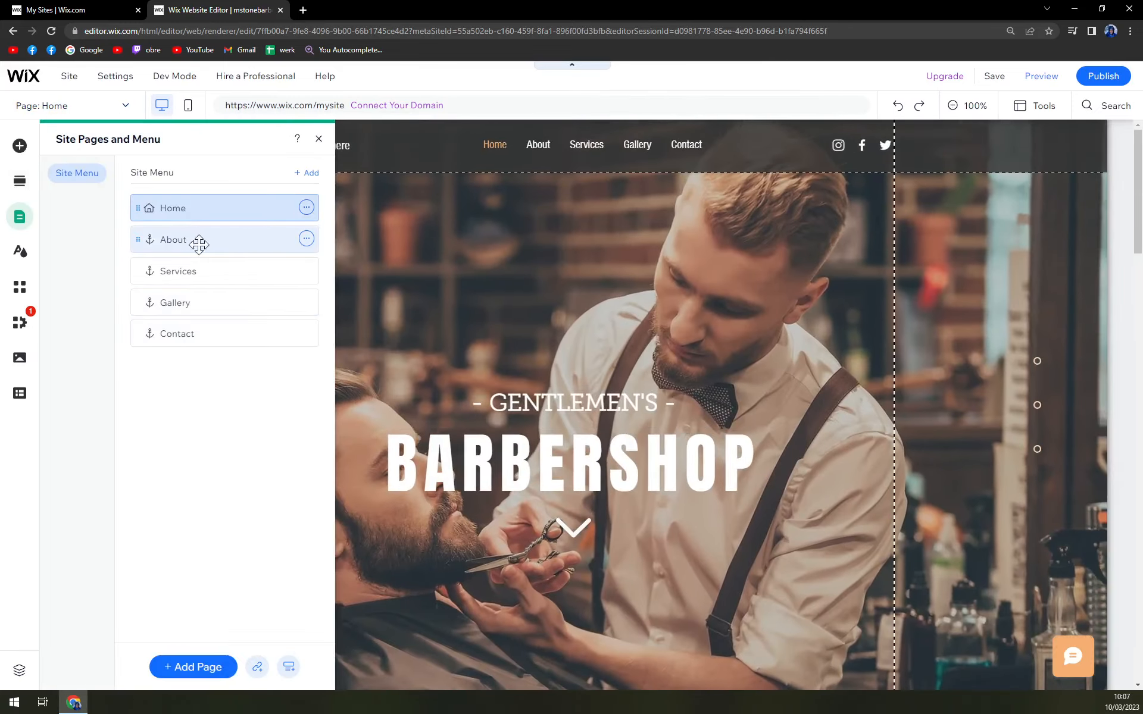
{"action": "left_click", "coordinate": [318, 138]}
{"action": "scroll", "coordinate": [578, 379], "scroll_direction": "down", "scroll_amount": 10}
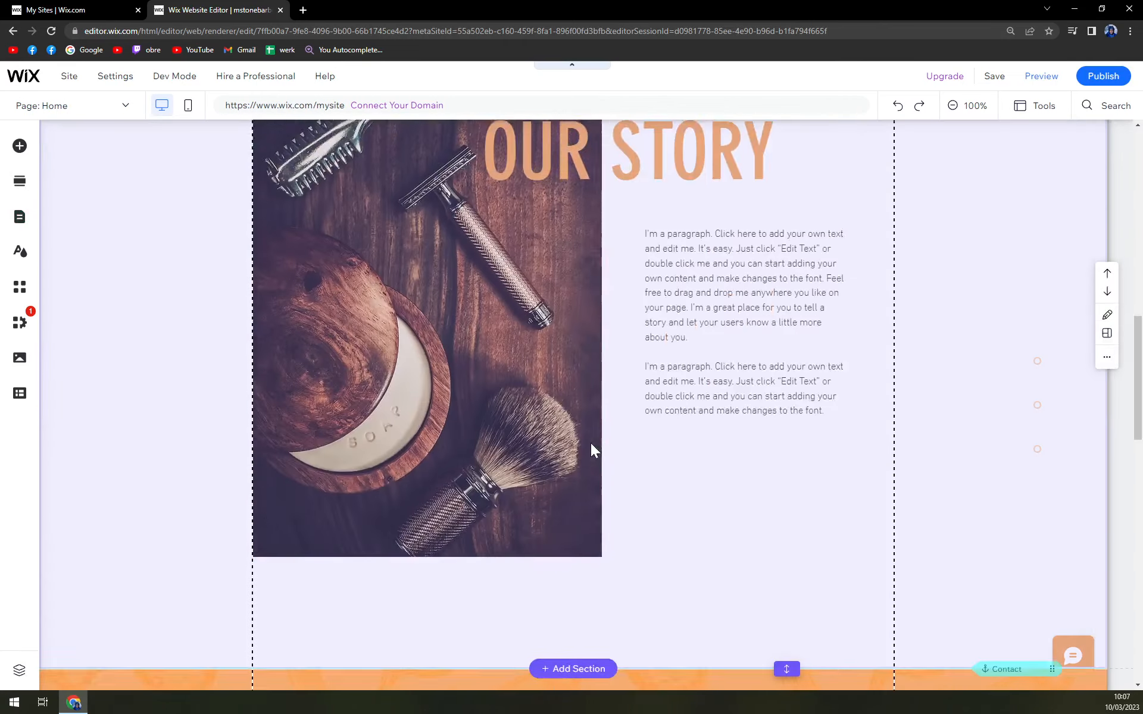
{"action": "scroll", "coordinate": [590, 450], "scroll_direction": "up", "scroll_amount": 10}
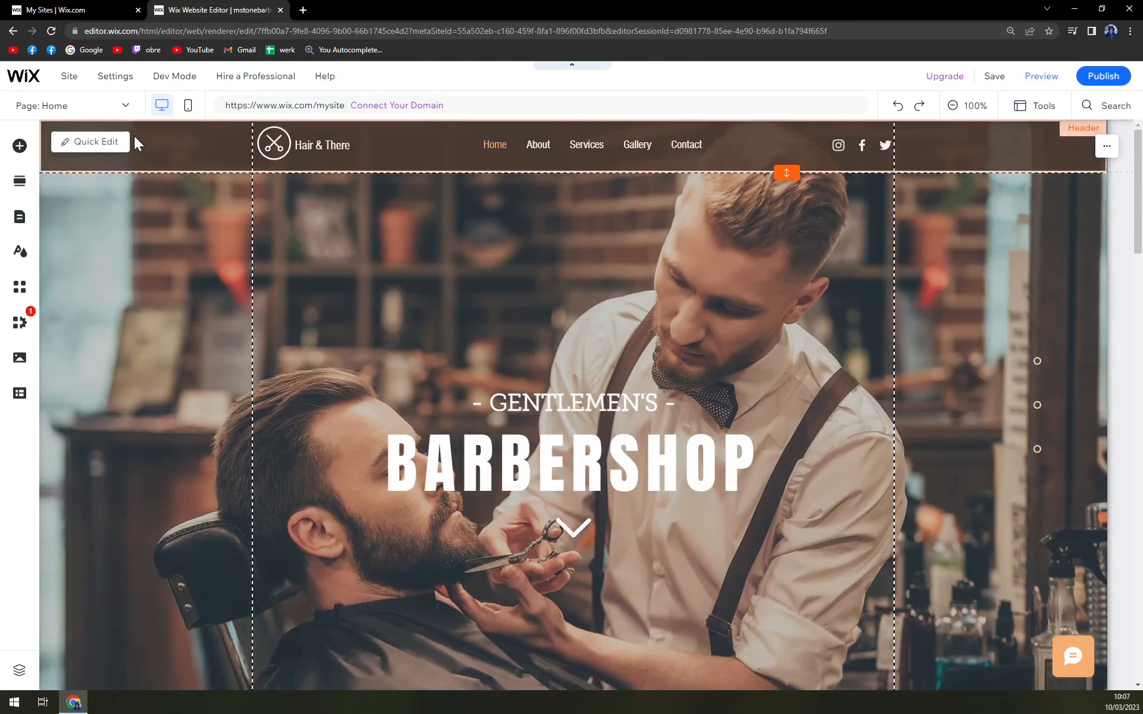
Step: Open the site page manager and check the options offered for the About menu item
{"action": "left_click", "coordinate": [112, 107]}
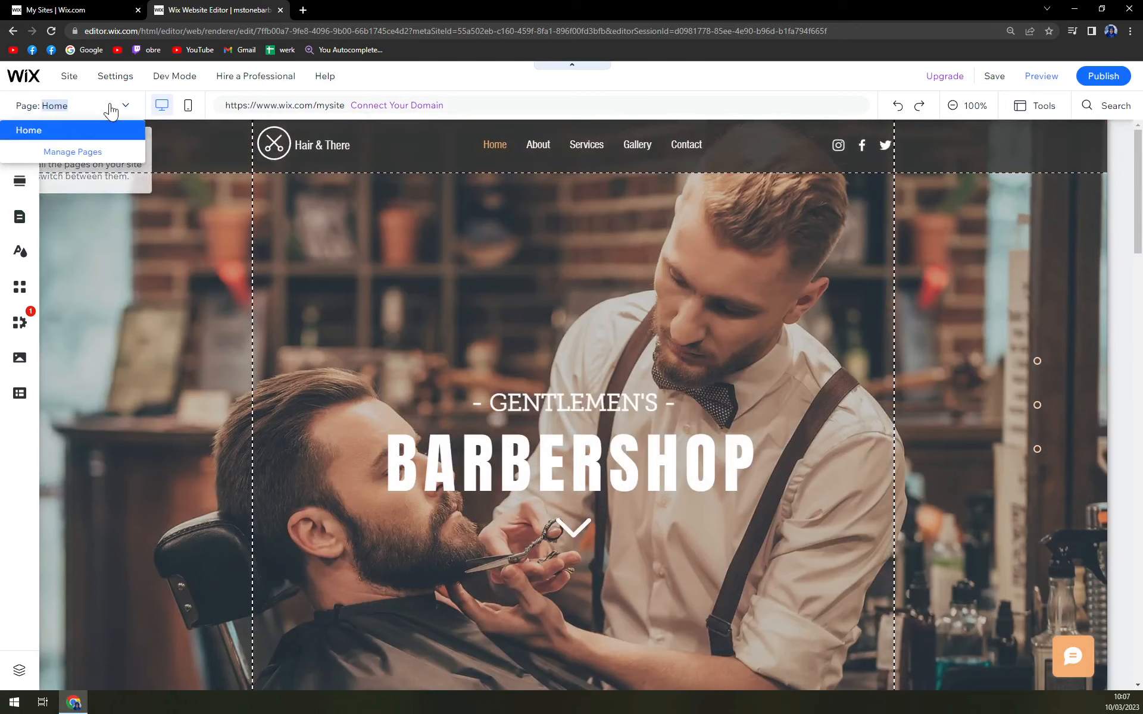
{"action": "left_click", "coordinate": [88, 151]}
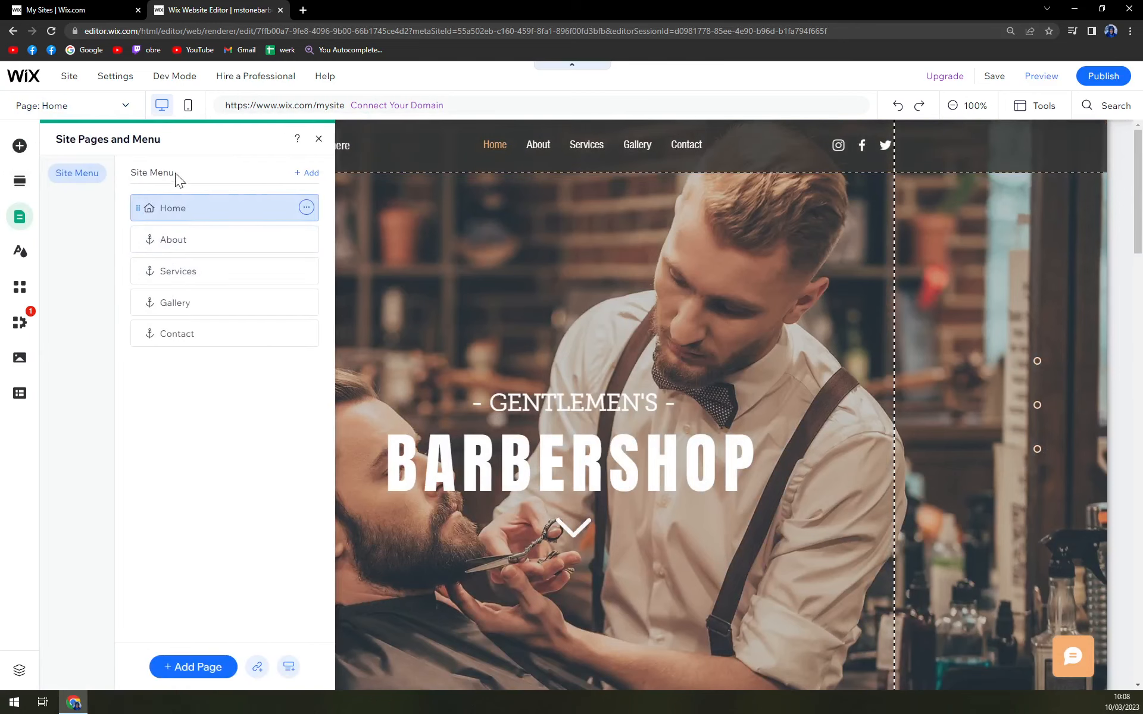
{"action": "left_click", "coordinate": [222, 244]}
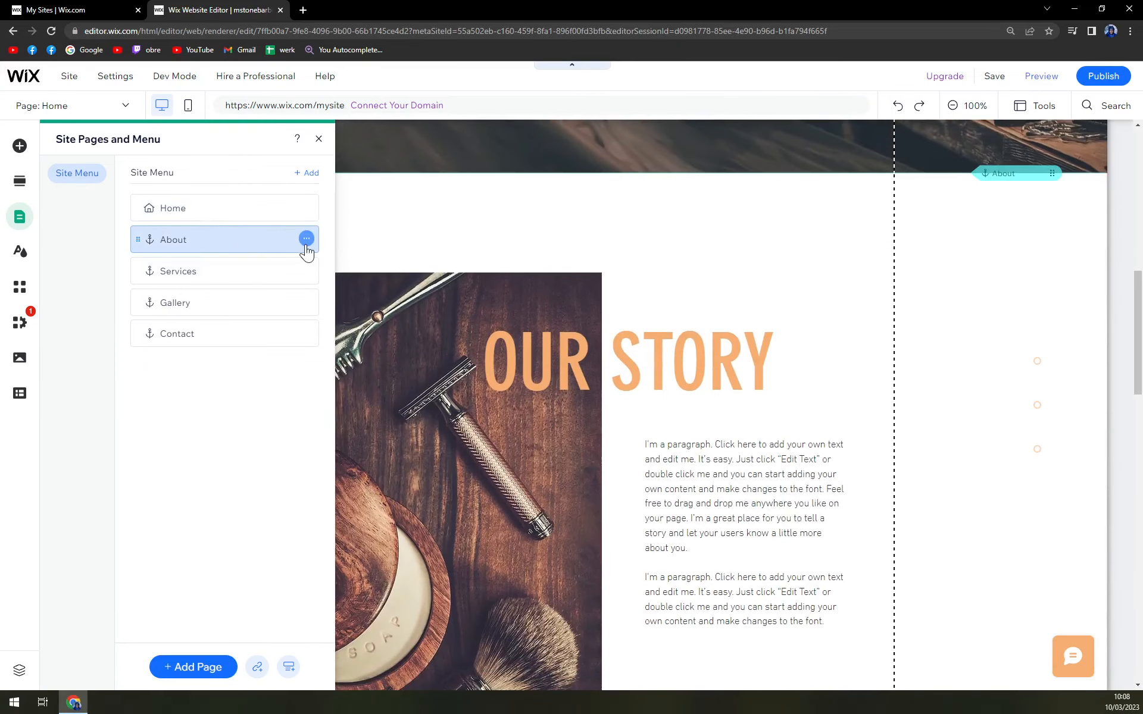
{"action": "left_click", "coordinate": [306, 241]}
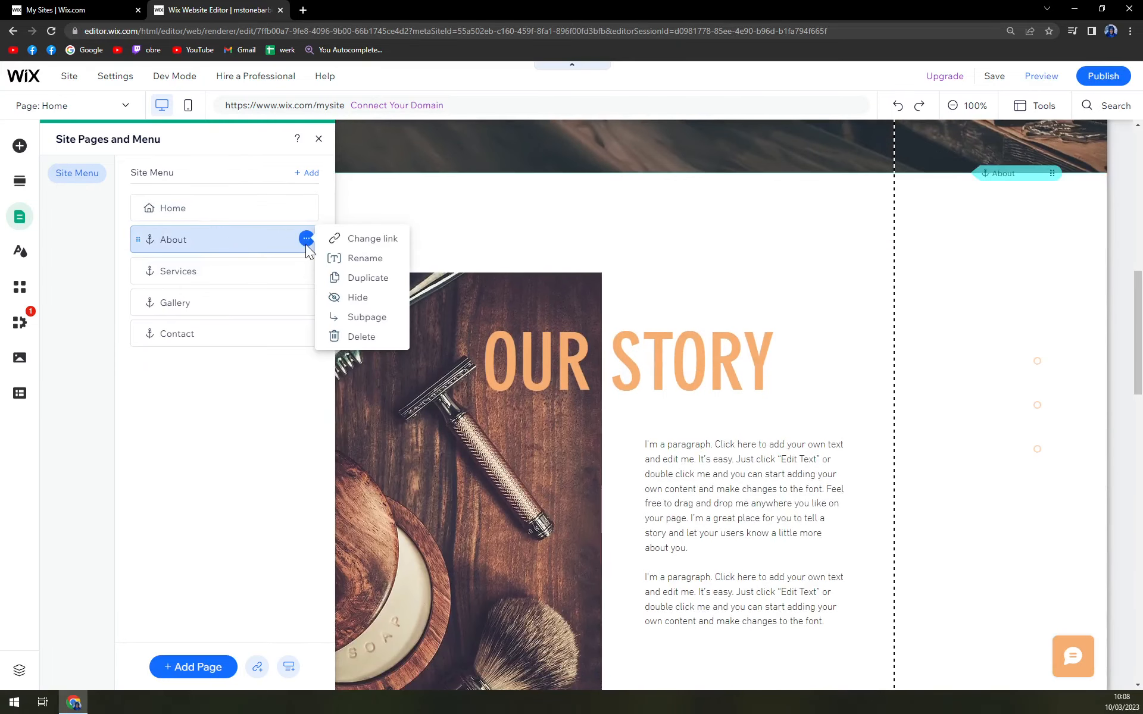
{"action": "left_click", "coordinate": [227, 416]}
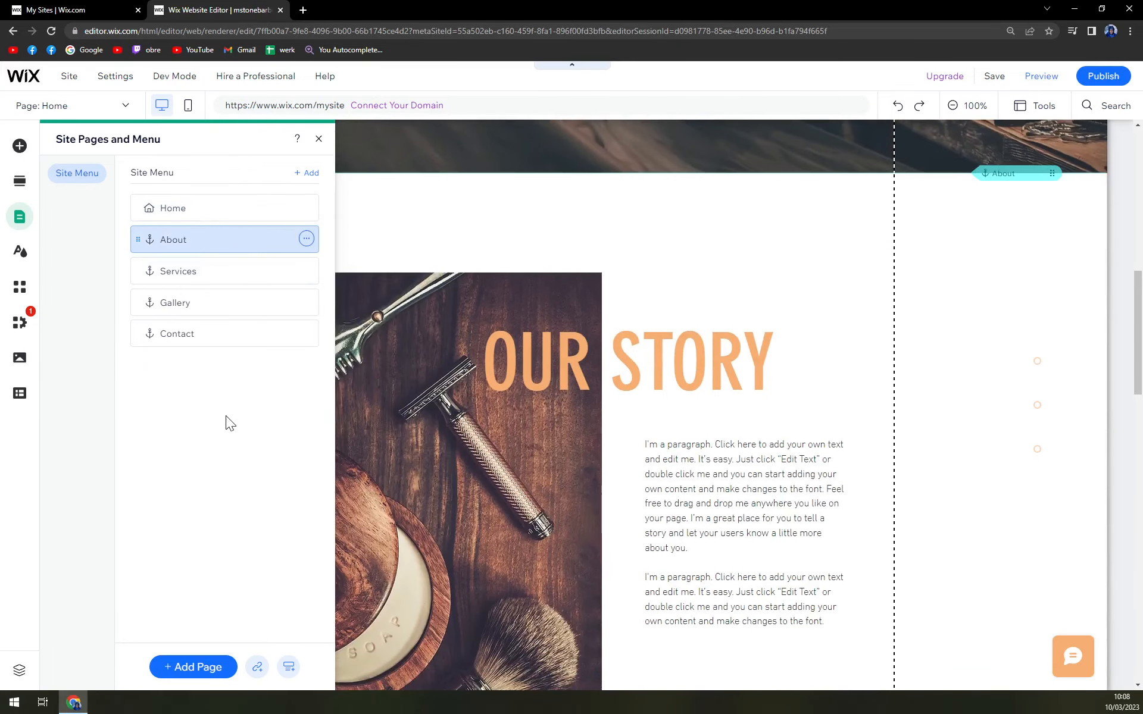
Step: Add the Wix Bookings pages to the site and close the site pages list to show the Book Online page
{"action": "left_click", "coordinate": [185, 667]}
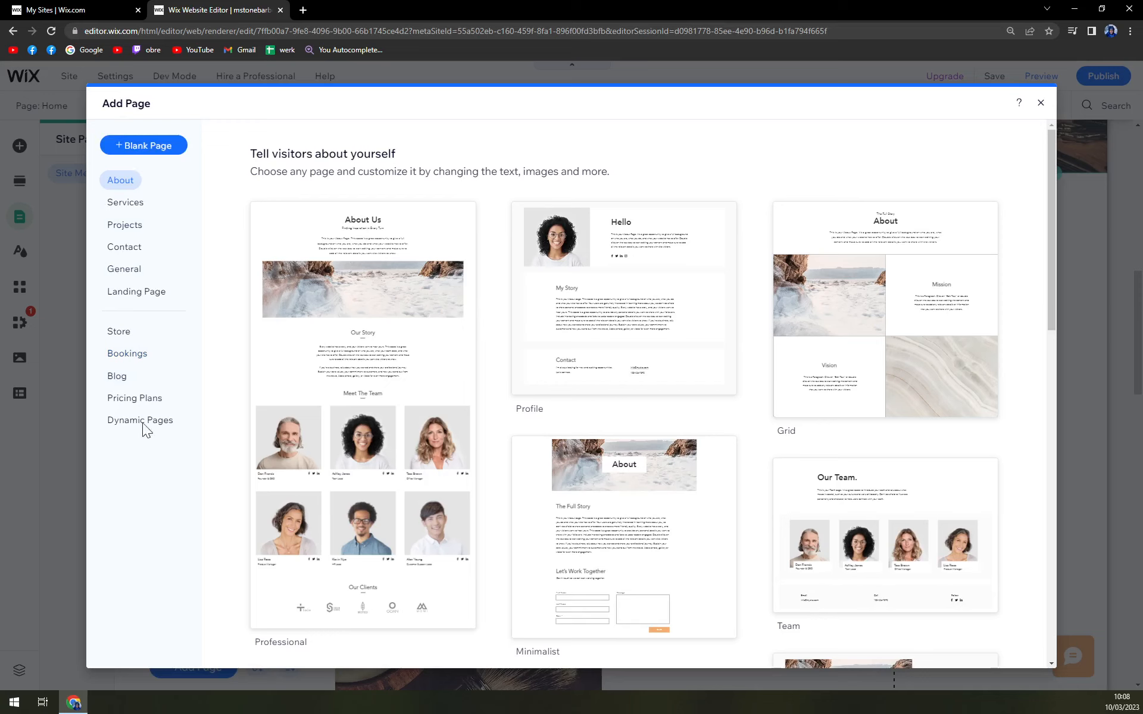
{"action": "left_click", "coordinate": [117, 357]}
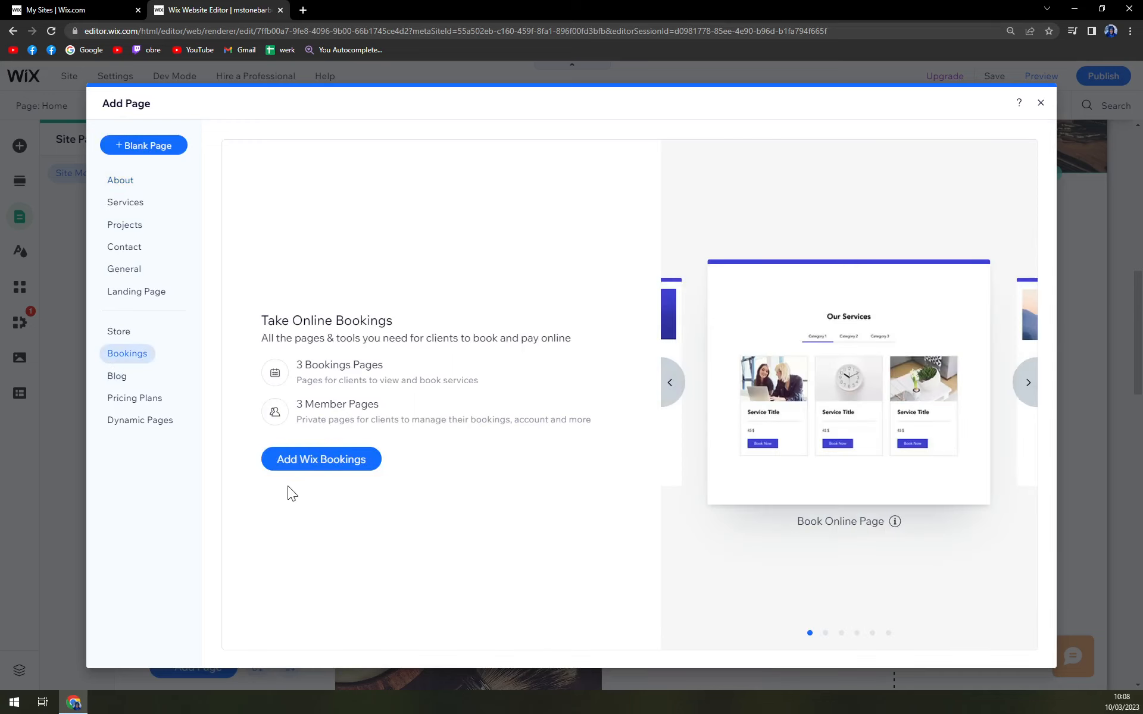
{"action": "left_click", "coordinate": [326, 473]}
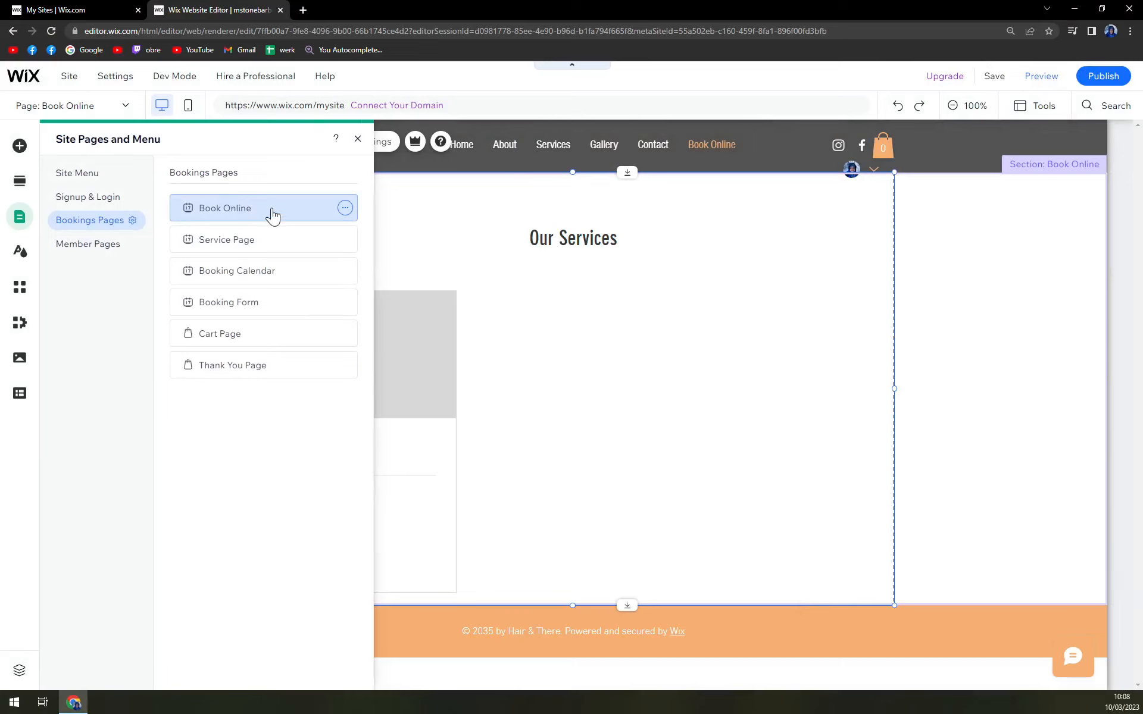
{"action": "left_click", "coordinate": [689, 309]}
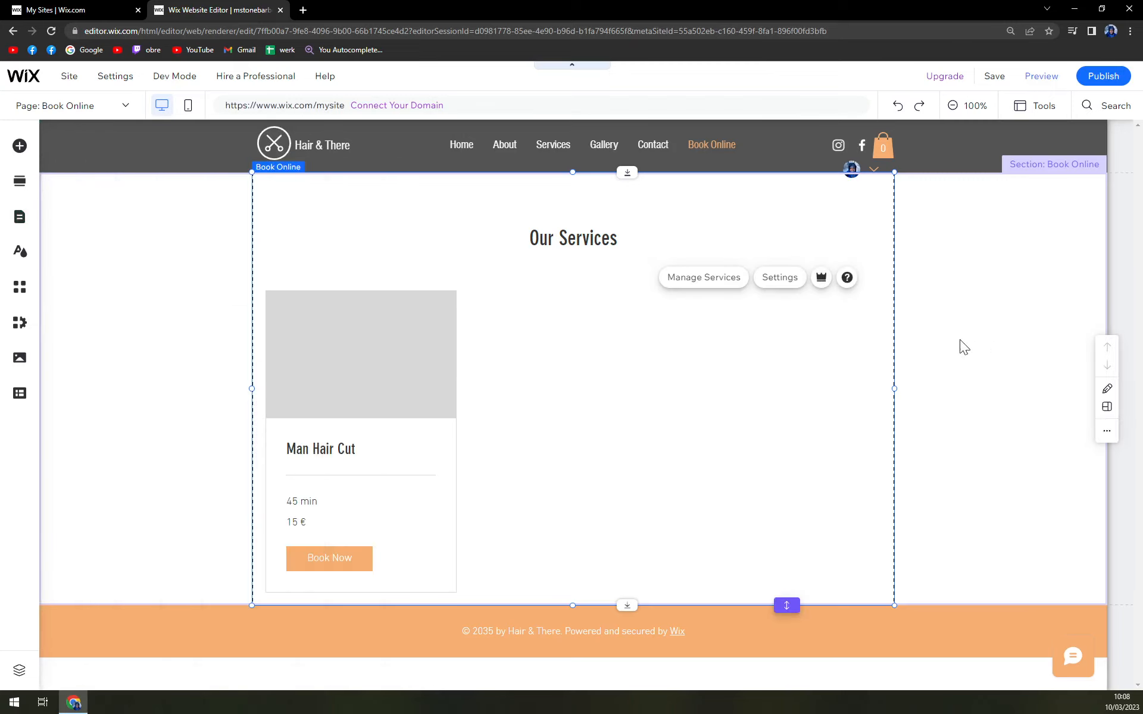
{"action": "left_click", "coordinate": [967, 424]}
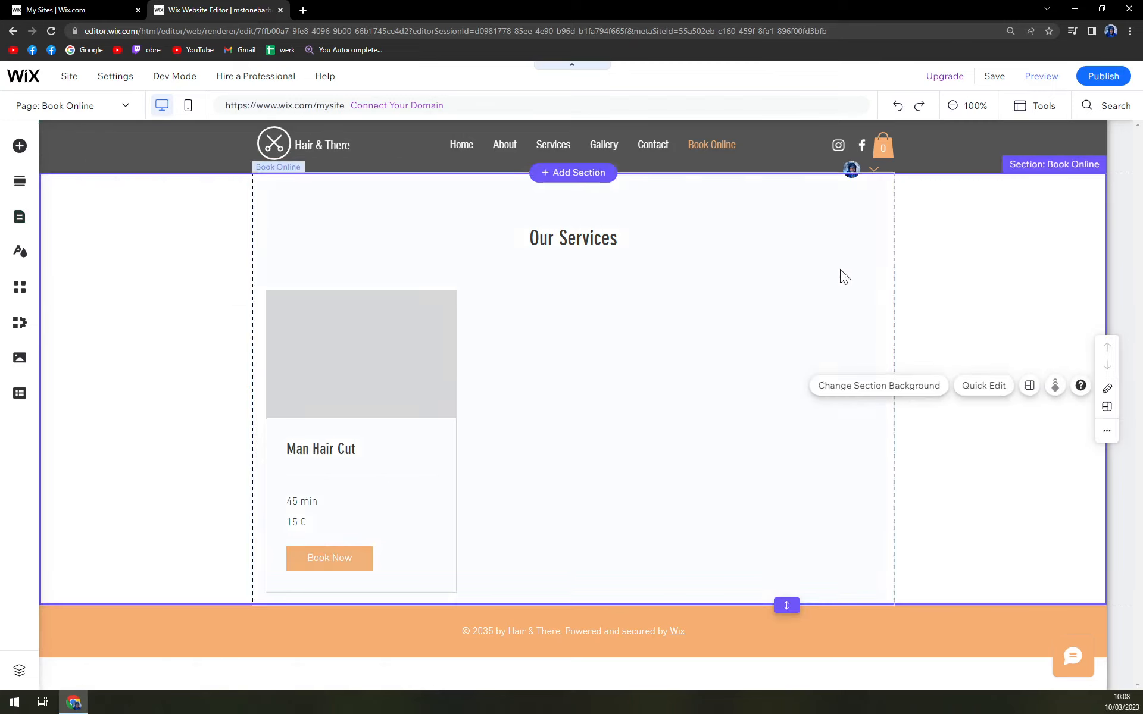
{"action": "left_click", "coordinate": [171, 453]}
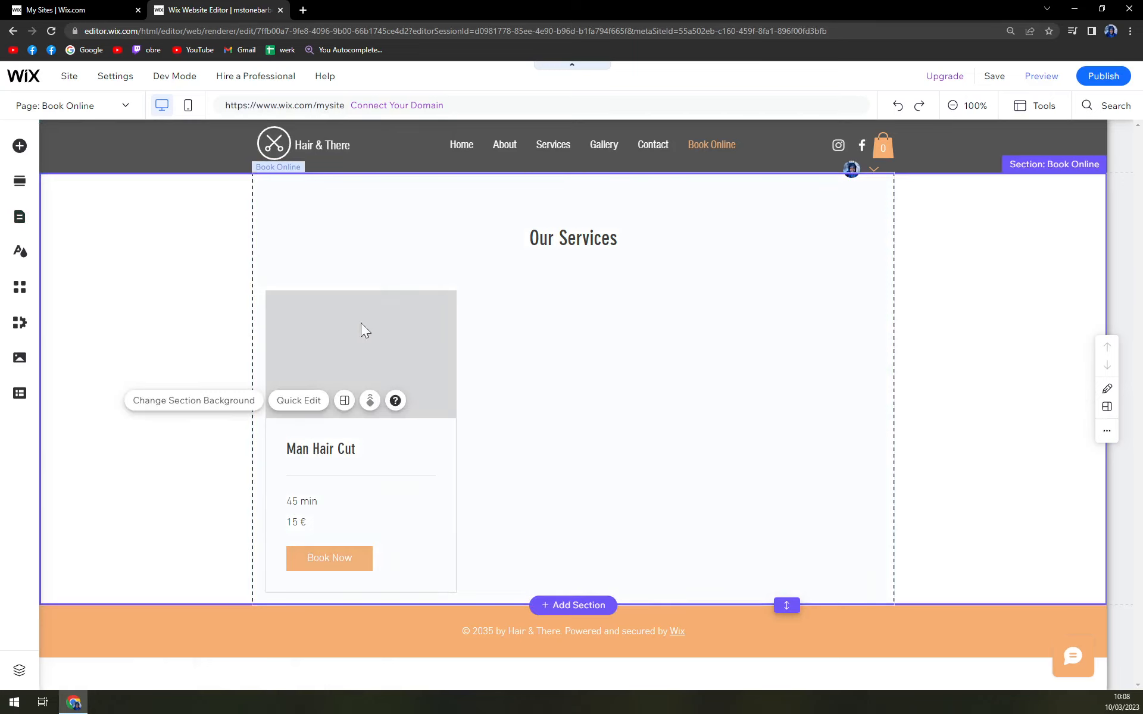
{"action": "left_click", "coordinate": [337, 155]}
{"action": "left_click", "coordinate": [364, 275]}
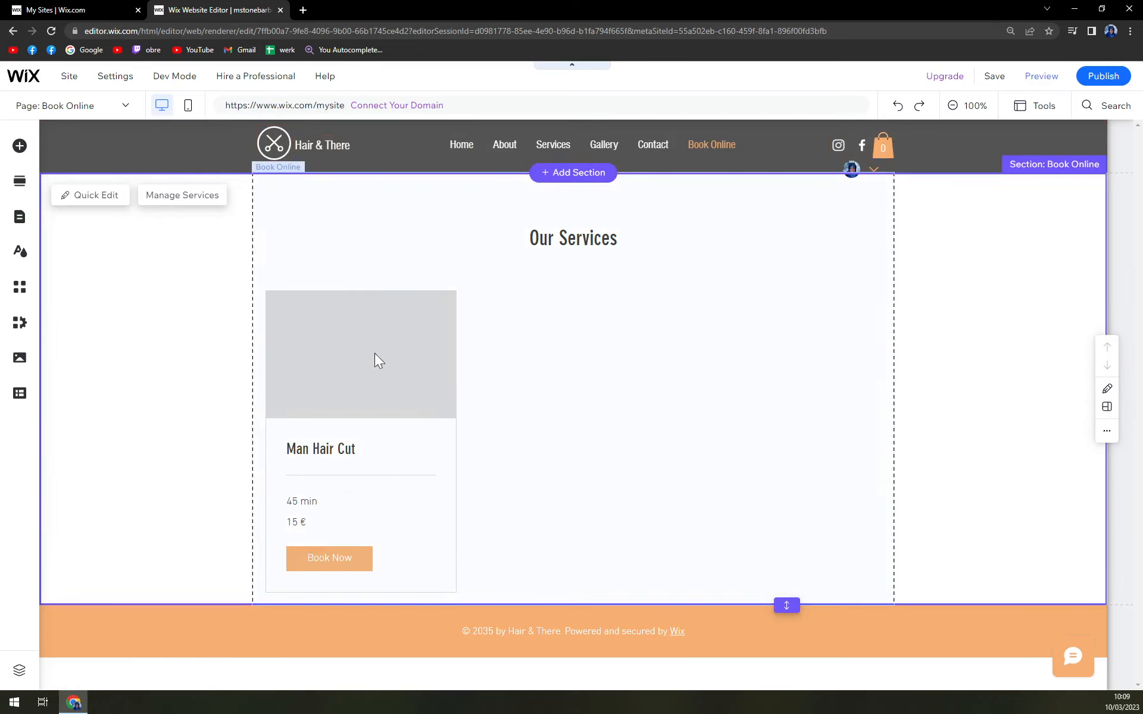
{"action": "left_click", "coordinate": [360, 484]}
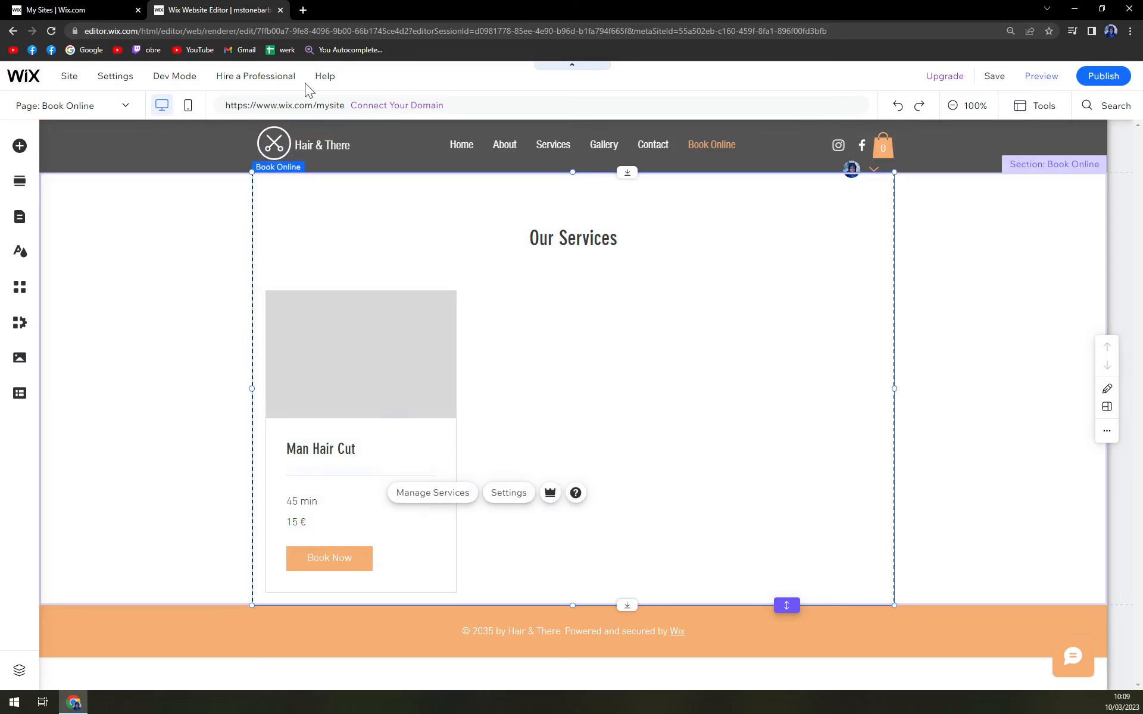
{"action": "left_click", "coordinate": [83, 9]}
{"action": "left_click", "coordinate": [259, 10]}
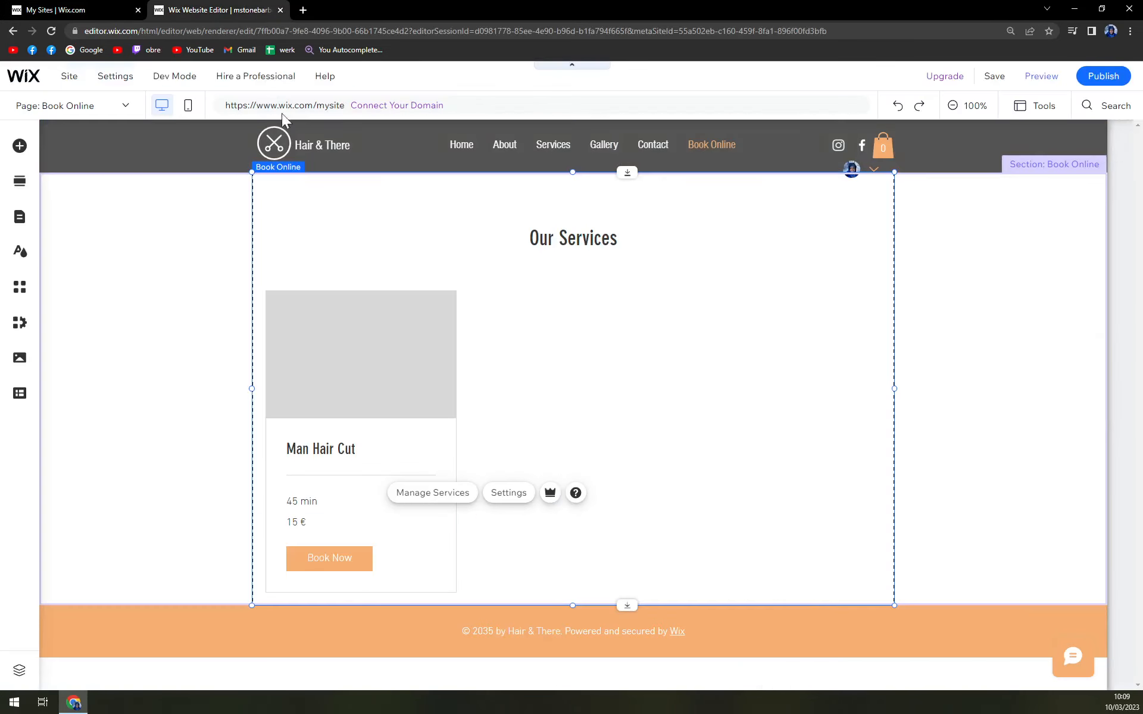
{"action": "left_click", "coordinate": [73, 106]}
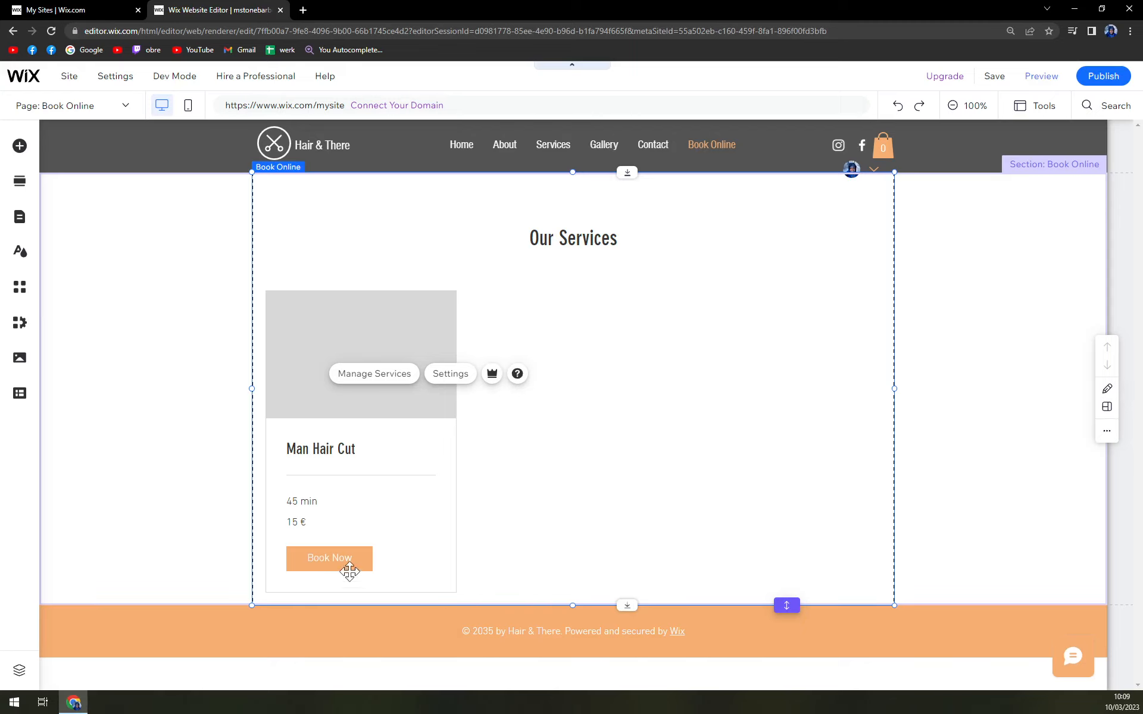
Step: Preview the site, open the Man Hair Cut booking calendar and try several time slots, including 2:00 pm, on Friday, March 10
{"action": "left_click", "coordinate": [1041, 77]}
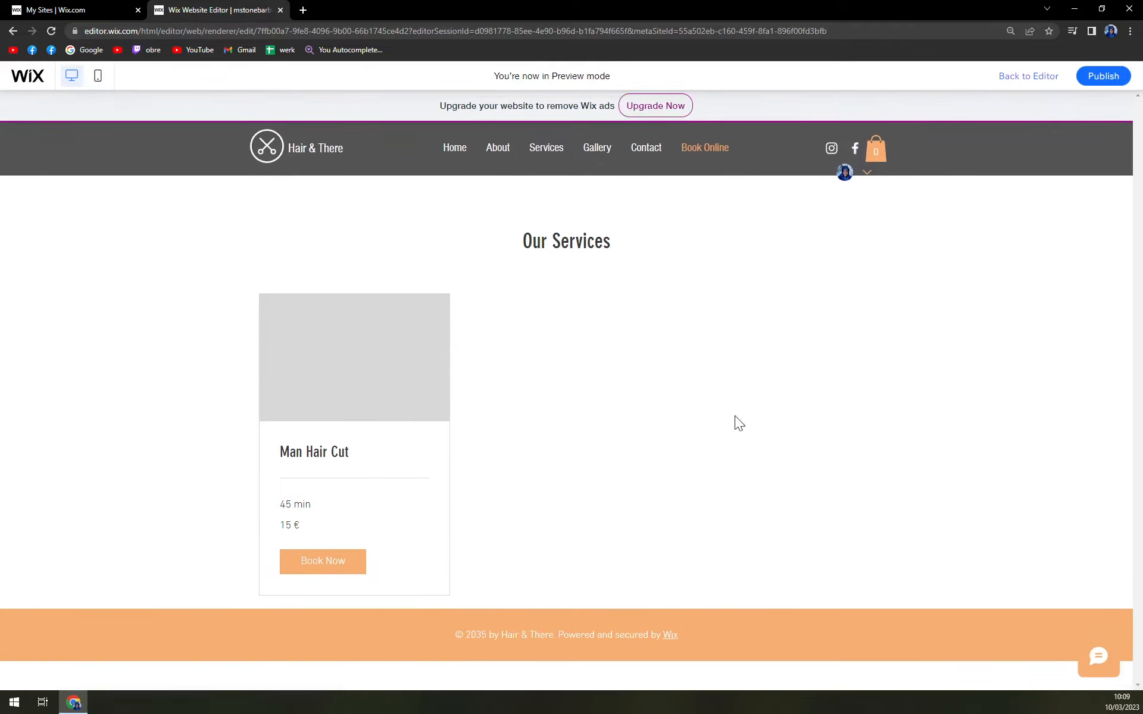
{"action": "left_click", "coordinate": [411, 563]}
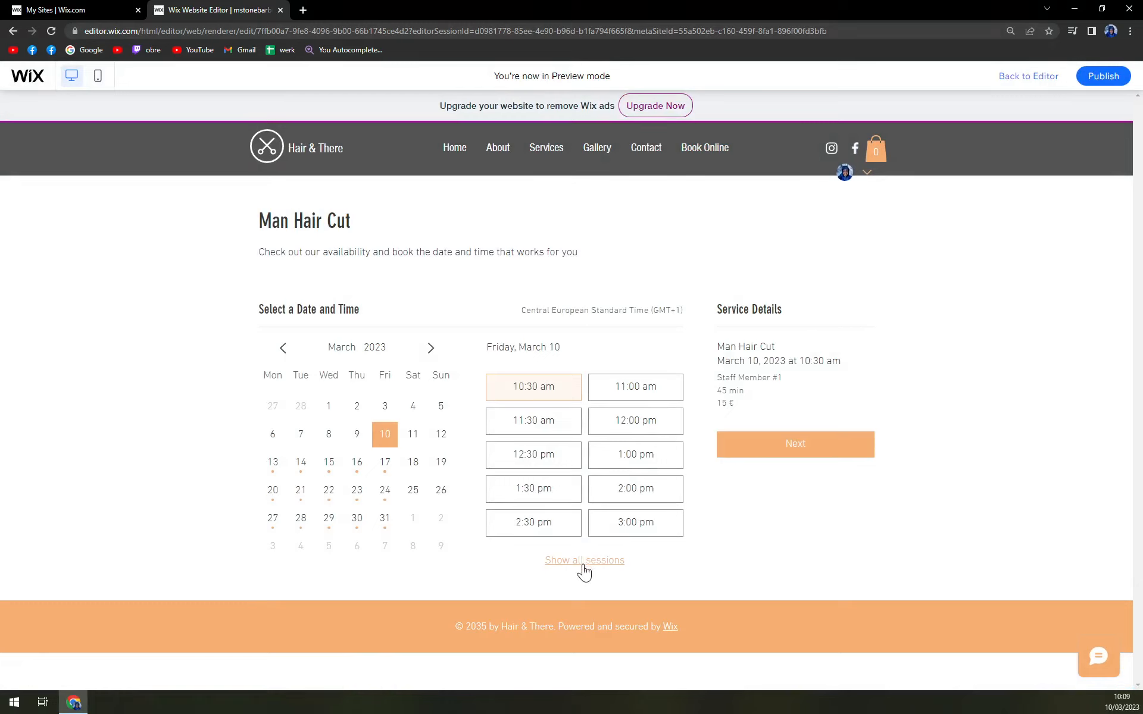
{"action": "left_click", "coordinate": [632, 426]}
{"action": "left_click", "coordinate": [630, 460]}
{"action": "left_click", "coordinate": [619, 491]}
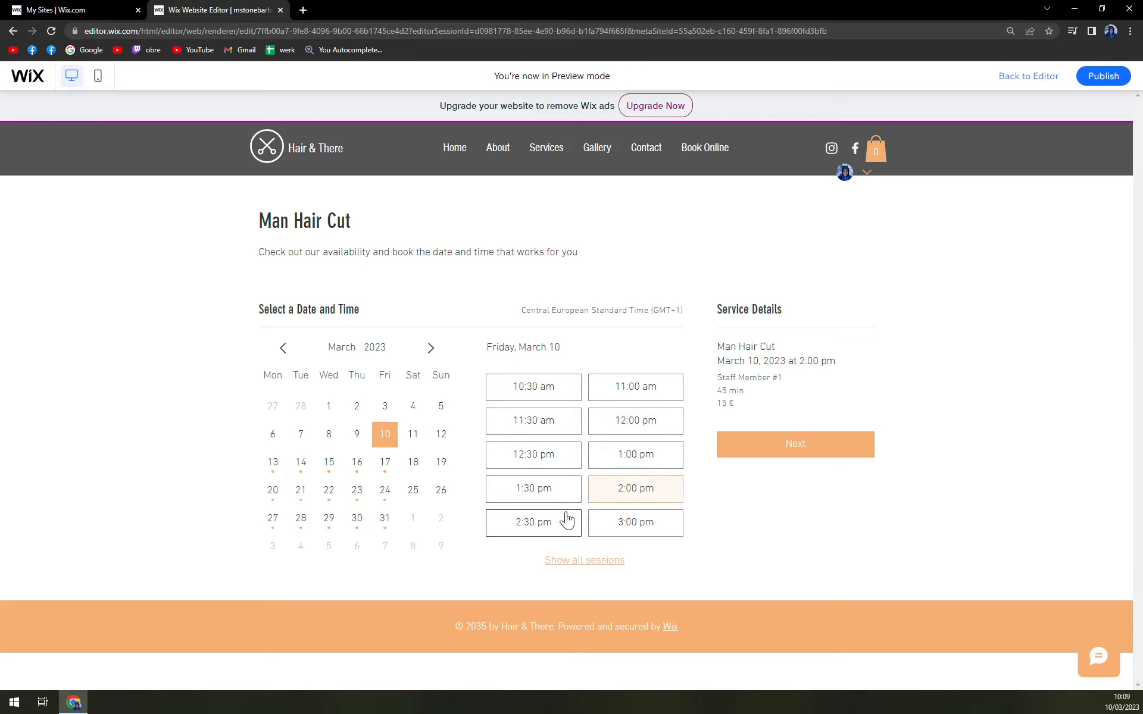
{"action": "left_click", "coordinate": [553, 525]}
{"action": "left_click", "coordinate": [544, 424]}
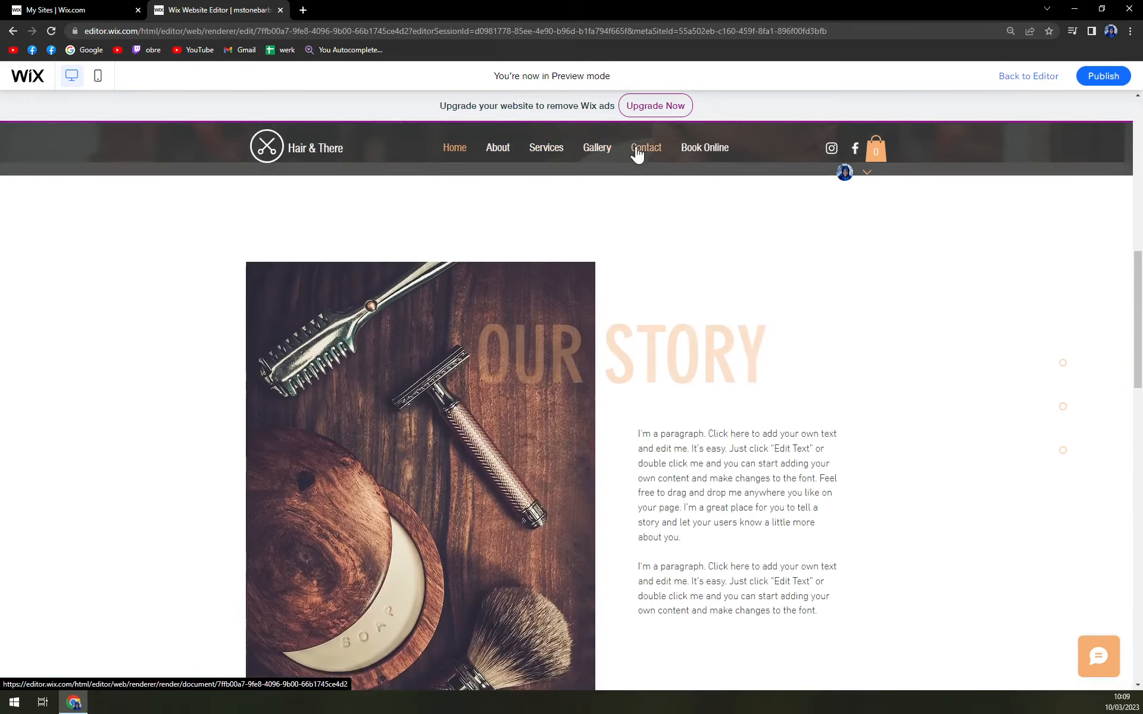
Step: Check the Contact link in the preview, return to Book Online and reopen the Man Hair Cut booking calendar
{"action": "left_click", "coordinate": [640, 150]}
{"action": "left_click", "coordinate": [693, 152]}
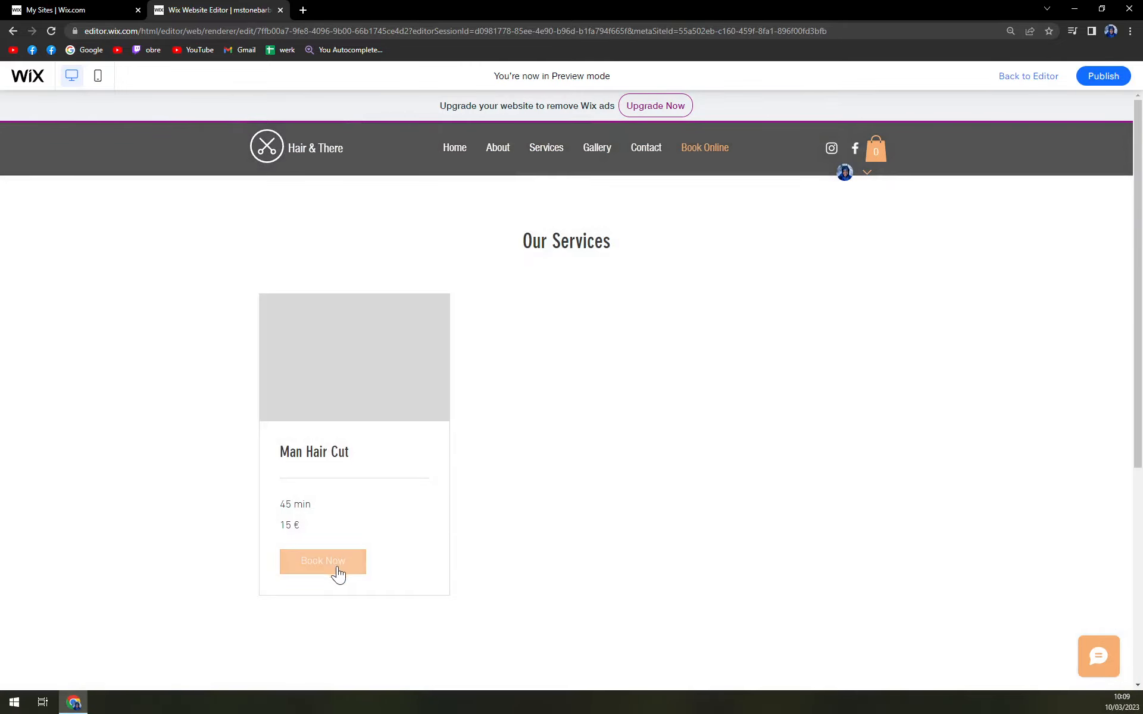
{"action": "left_click", "coordinate": [374, 538]}
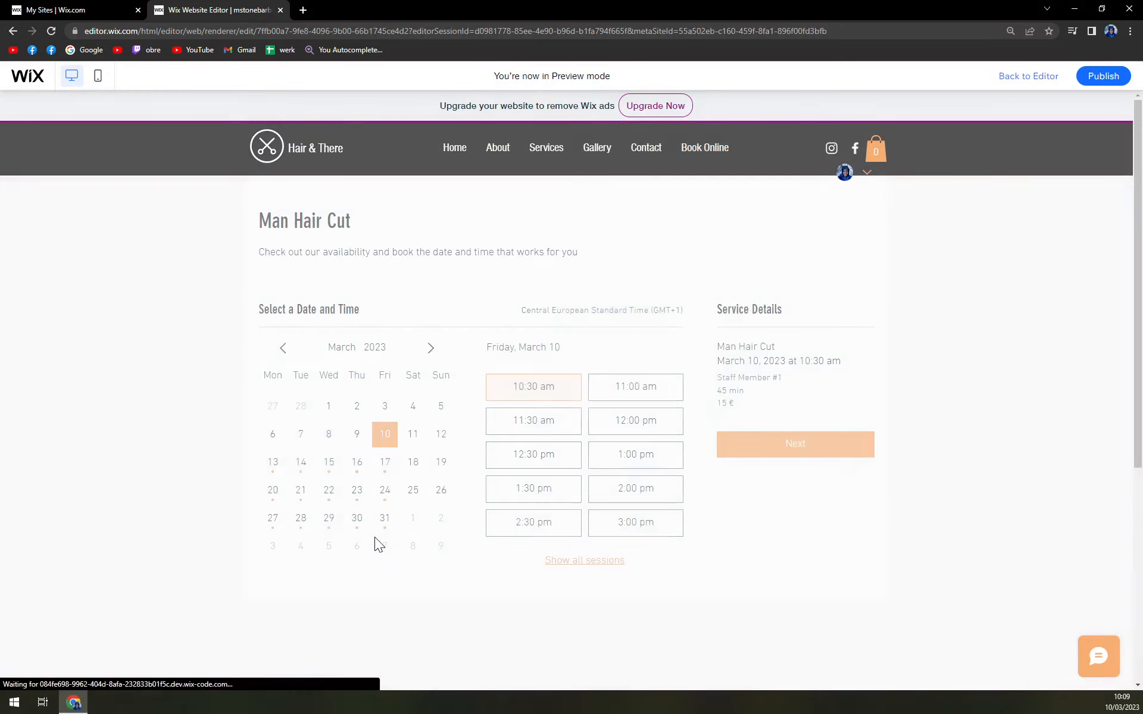